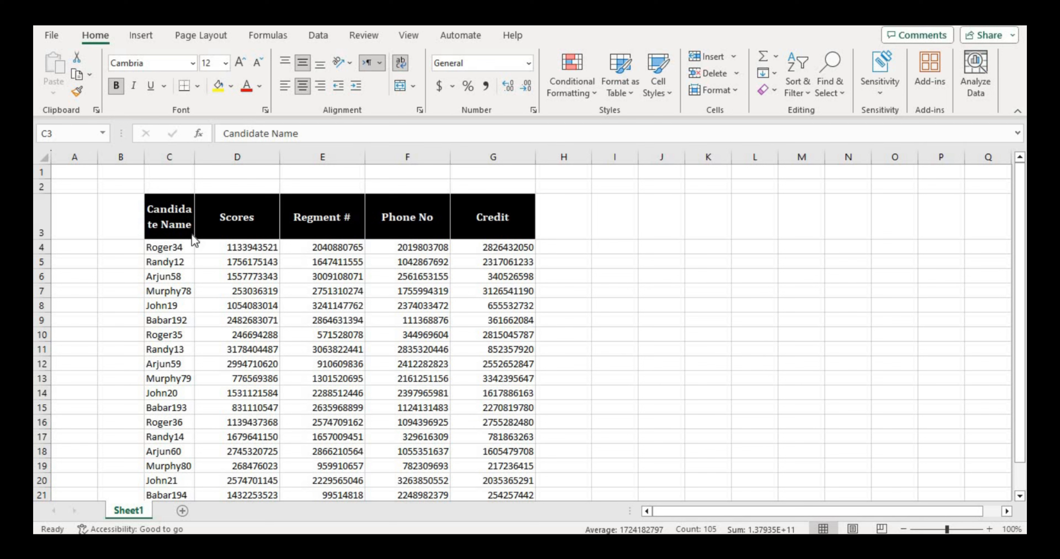
Examine the source table's candidate names, scores, regment numbers, phone numbers and credit values
key("ctrl+a")
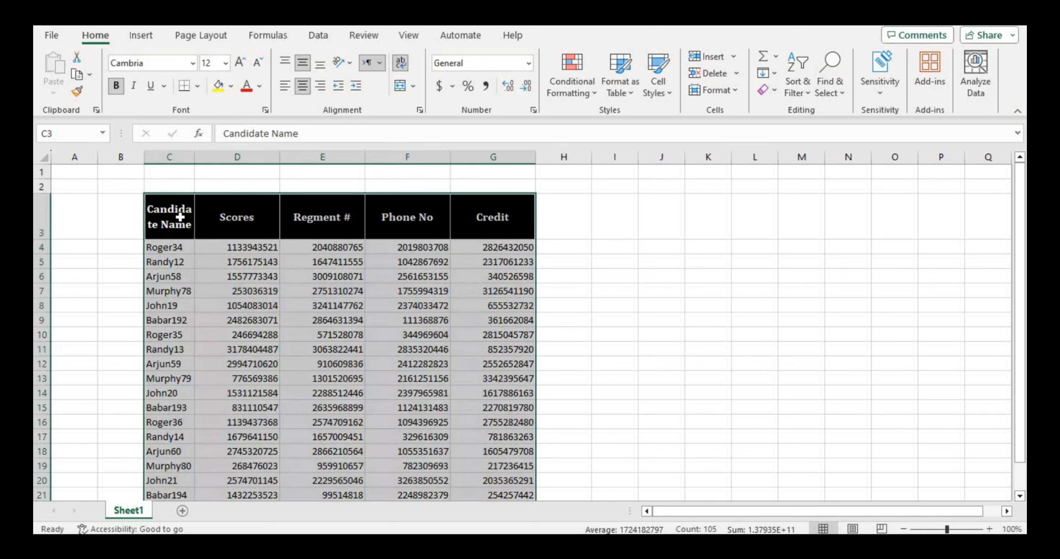
left_click(181, 232)
left_click_drag(176, 257, 174, 364)
left_click_drag(250, 247, 259, 349)
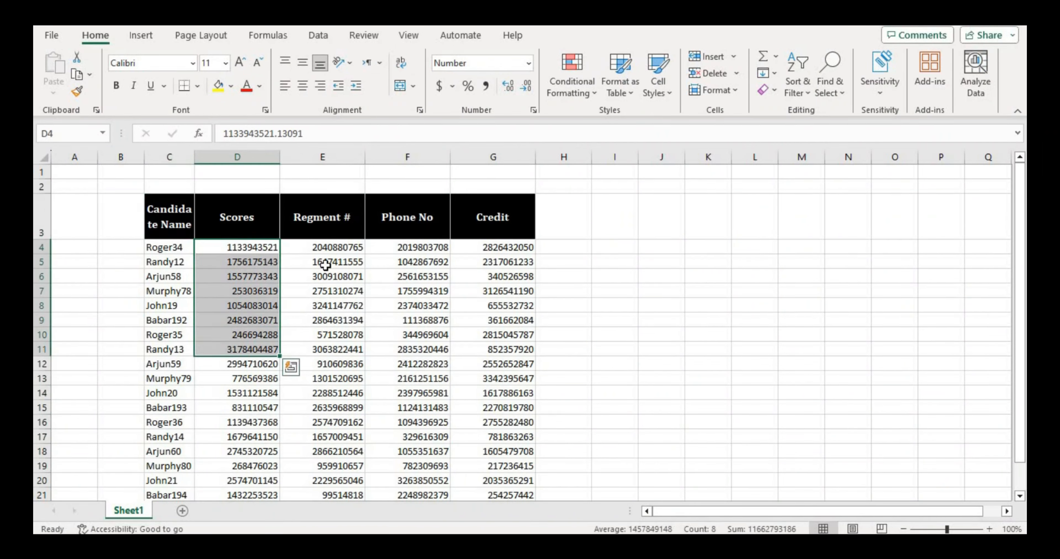
left_click_drag(331, 247, 338, 335)
left_click_drag(429, 249, 426, 309)
left_click_drag(519, 247, 516, 287)
left_click(168, 334)
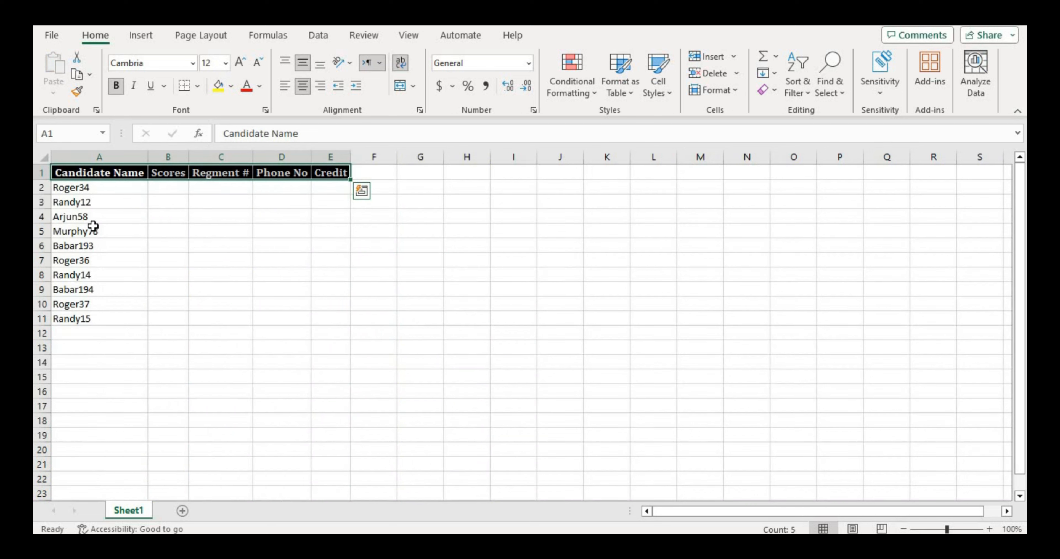
Examine the destination table's candidate names in column A and its empty Scores, Regment #, Phone No and Credit columns
left_click(99, 231)
left_click_drag(111, 173, 231, 215)
left_click_drag(123, 250, 123, 250)
left_click(101, 320)
left_click_drag(164, 173, 364, 176)
left_click(163, 229)
left_click(106, 202)
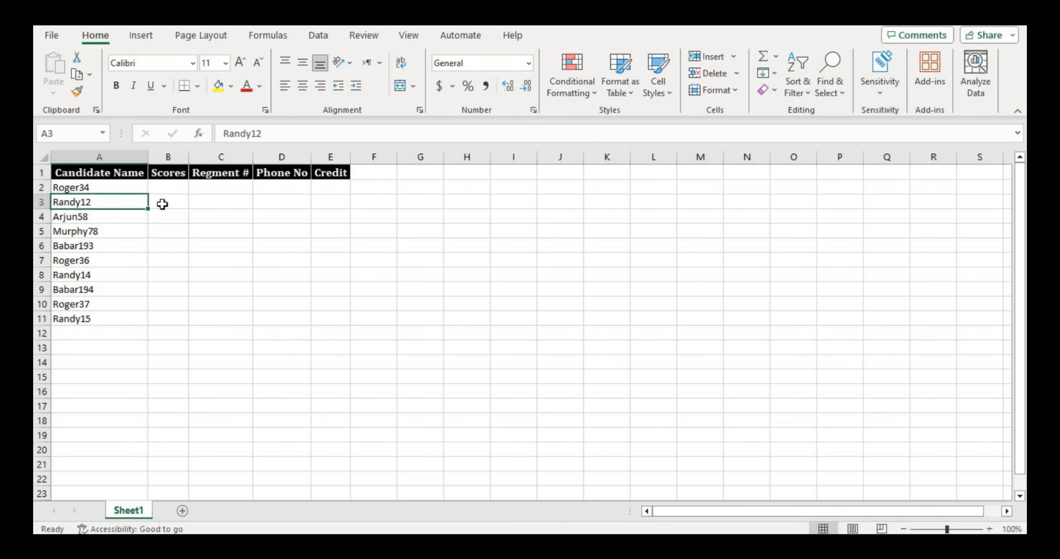
left_click(117, 185)
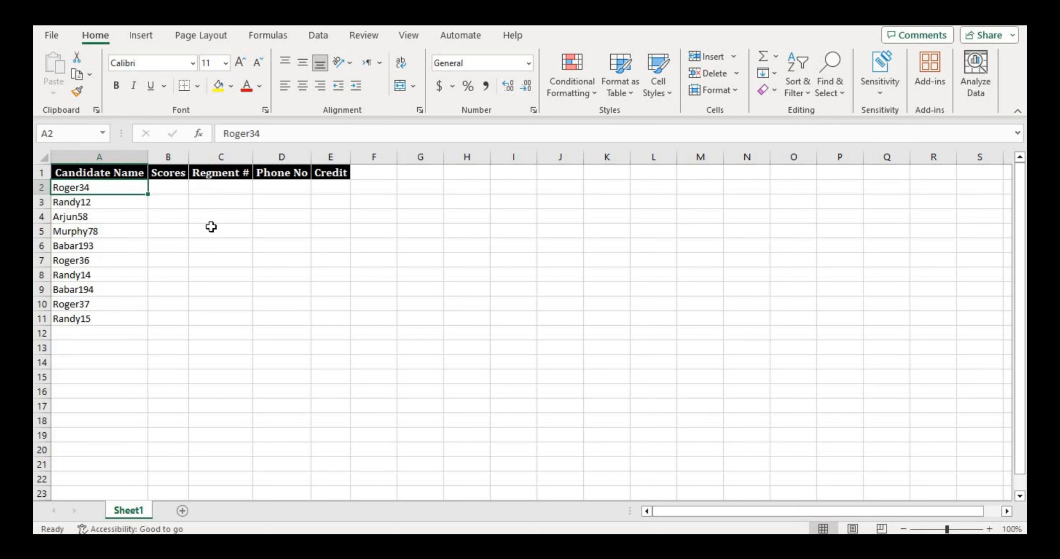
Start a VLOOKUP formula in cell B2 under Scores with A2:A11 as the lookup value
left_click(173, 187)
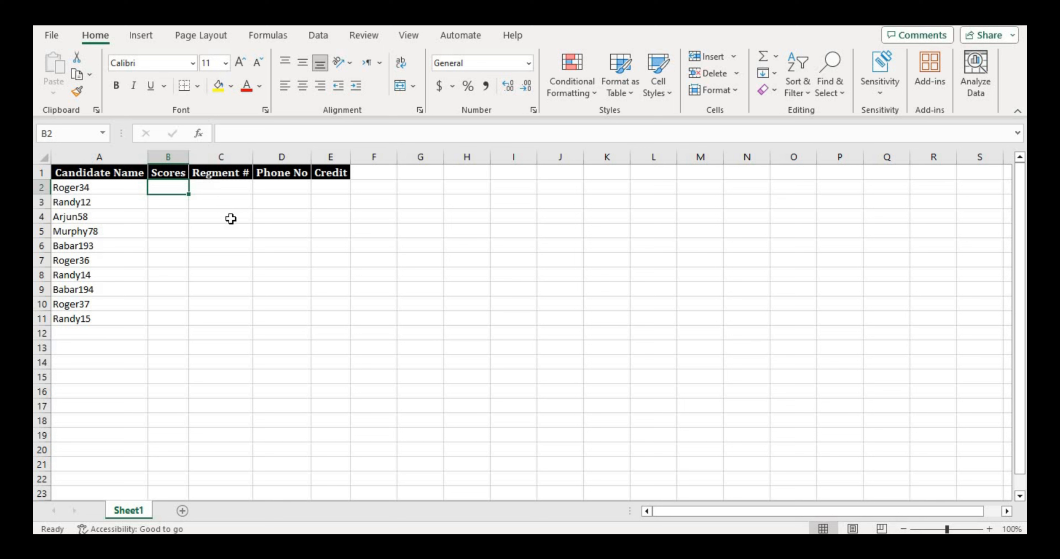
type("=")
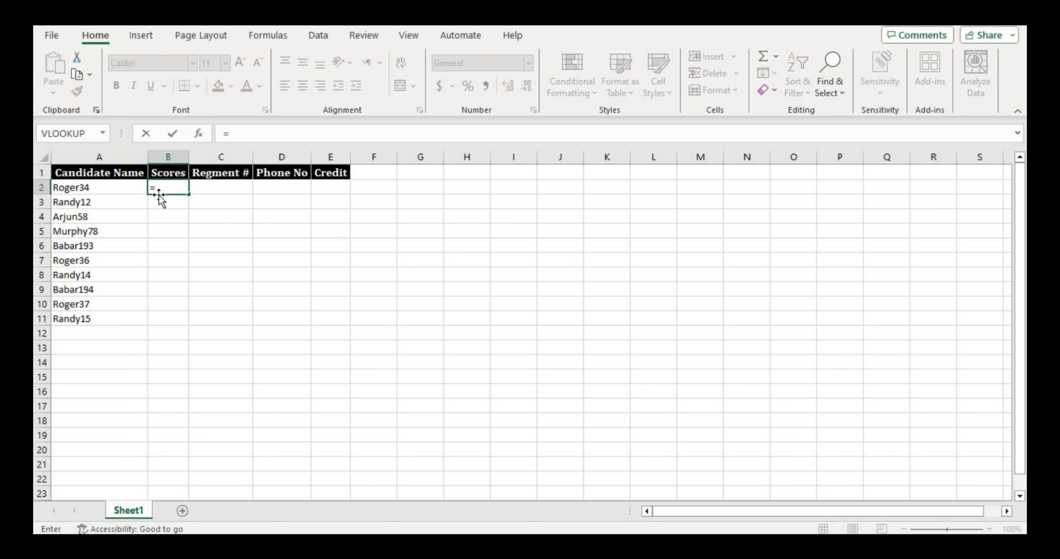
type("vlo")
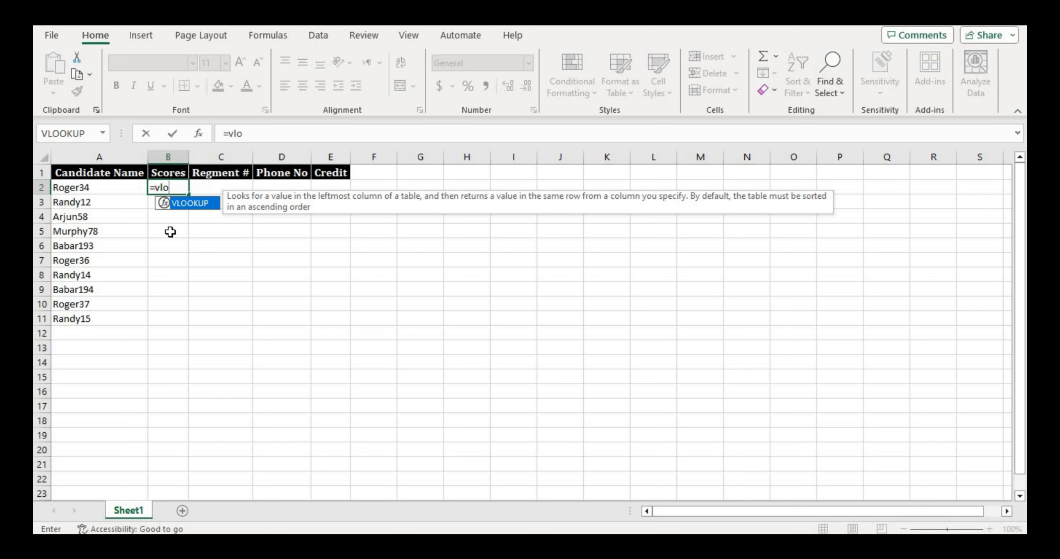
key("Tab")
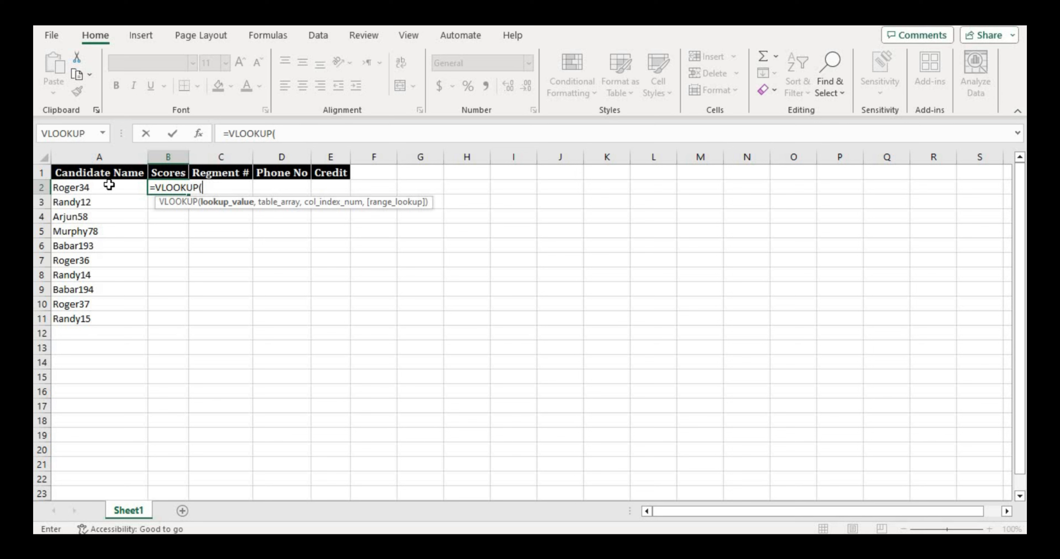
left_click_drag(107, 188, 146, 312)
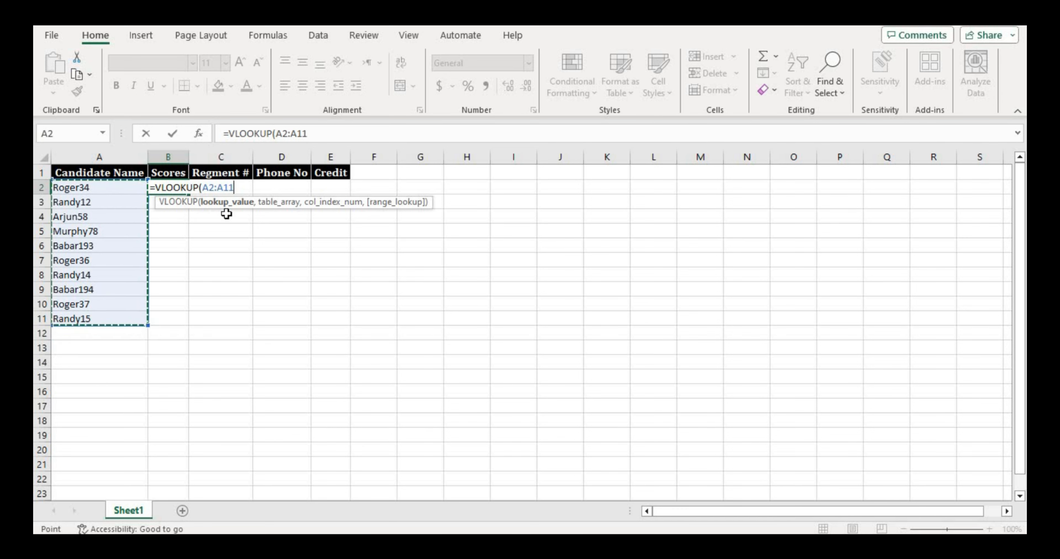
type(",")
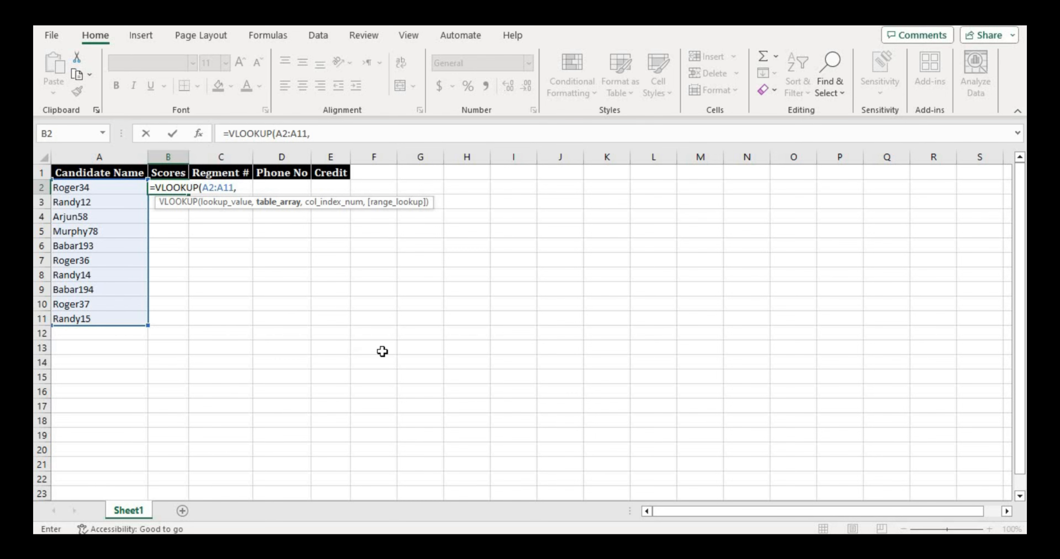
Use the range $C$4:$G$23 on Sheet1 of the Book1 workbook as the formula's table array
key("alt+Tab")
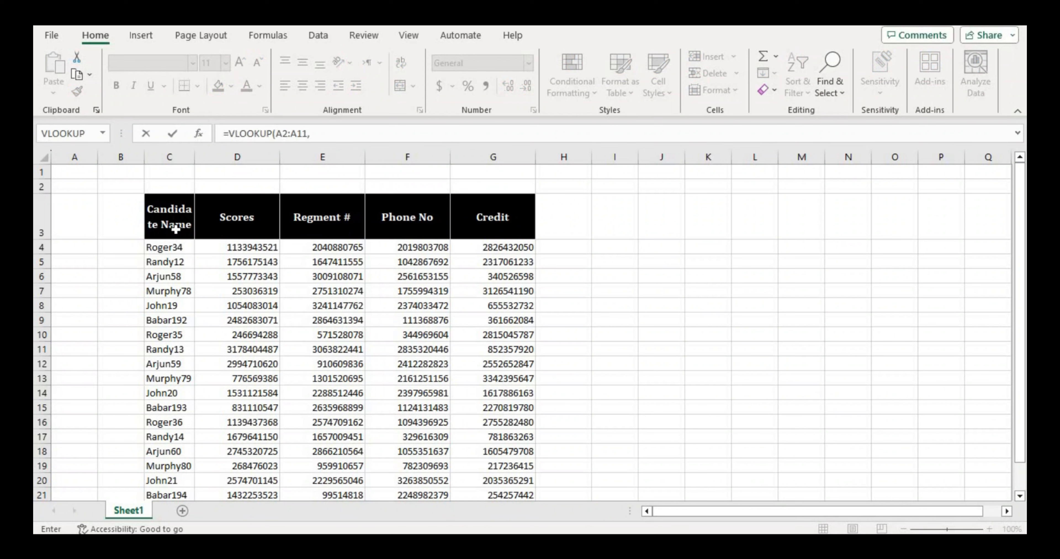
left_click_drag(192, 248, 525, 446)
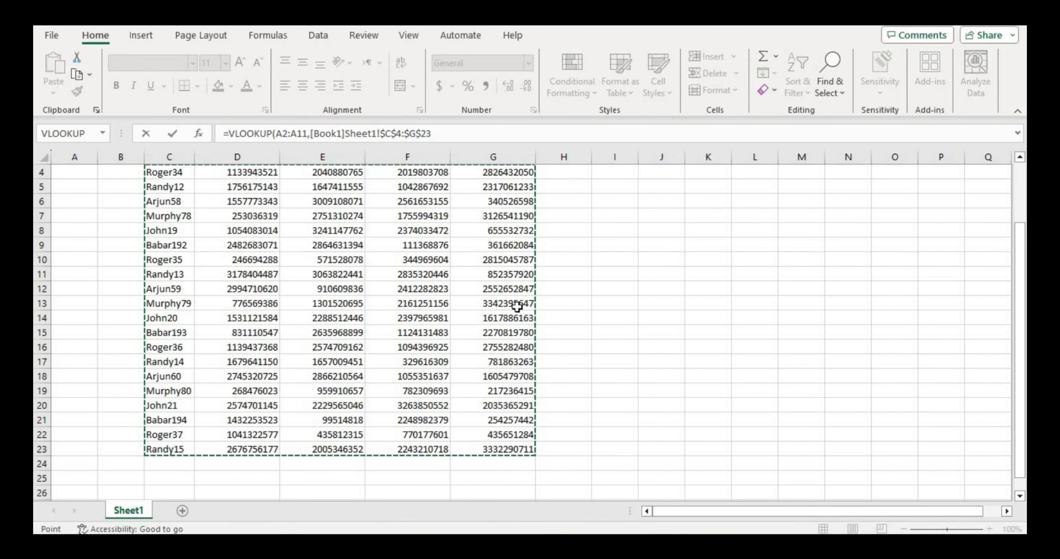
type(",")
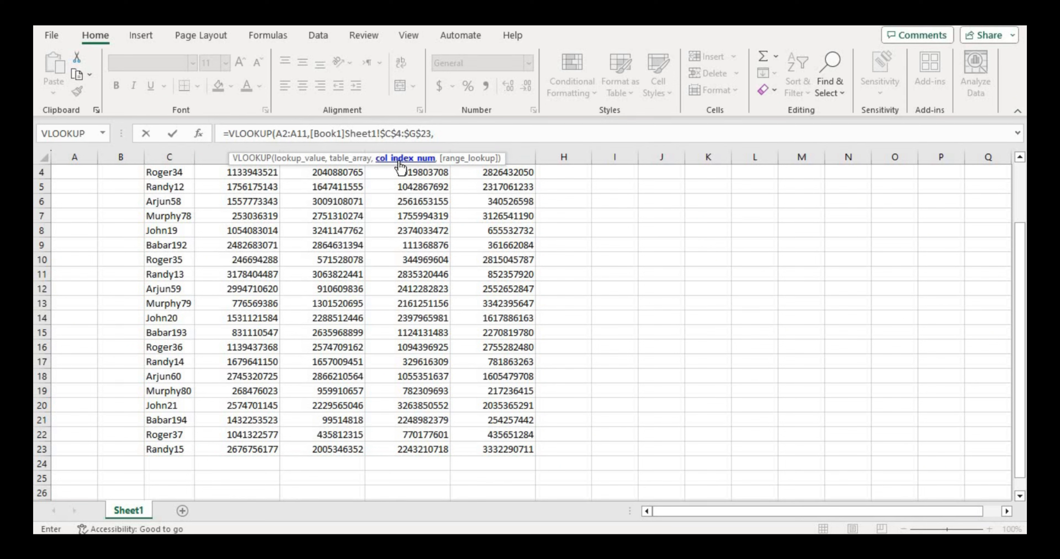
Complete the Scores VLOOKUP with column index 2 and range lookup 0 for an exact match
scroll(381, 257, "up", 1)
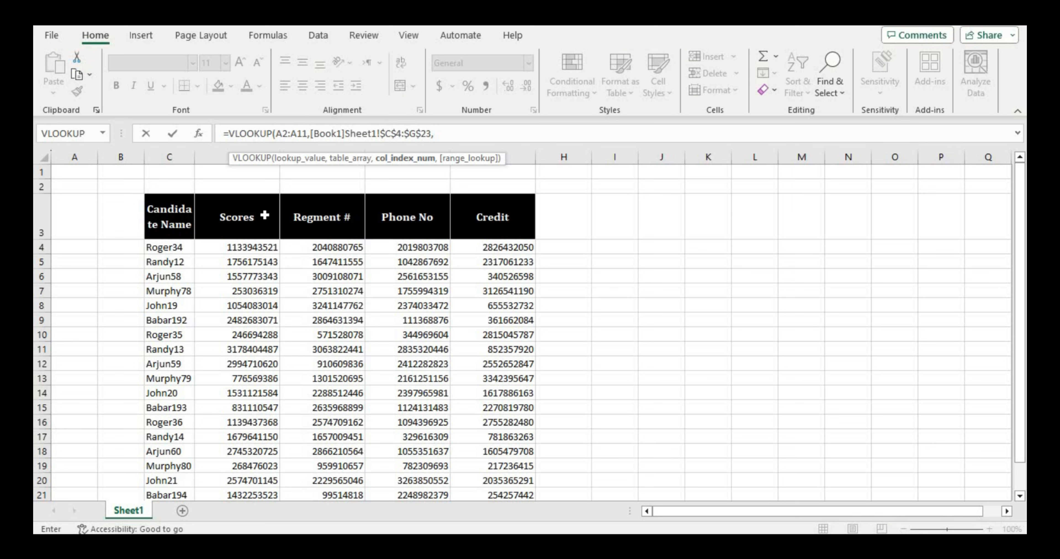
type("2,")
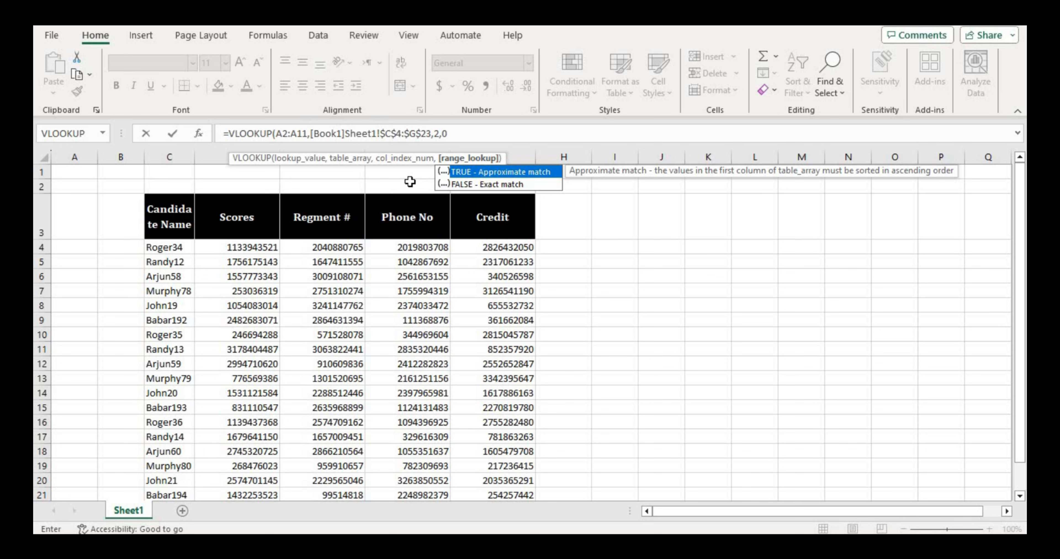
type("0")
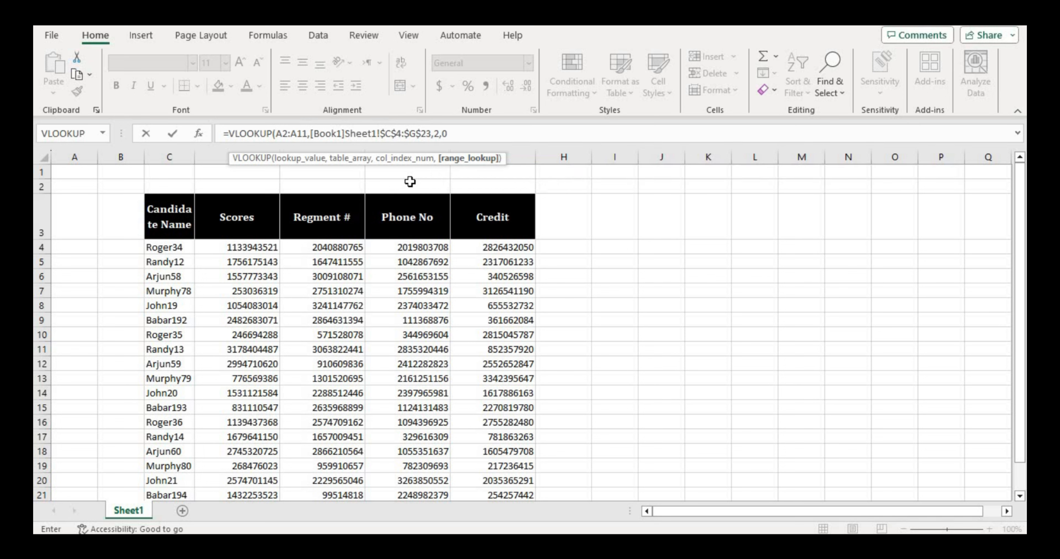
type(")")
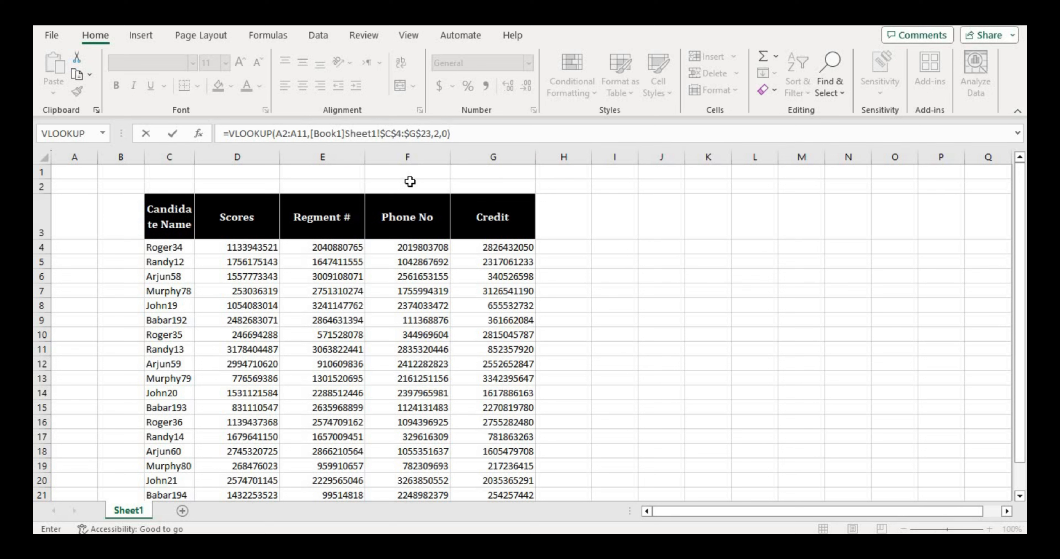
key("BackSpace")
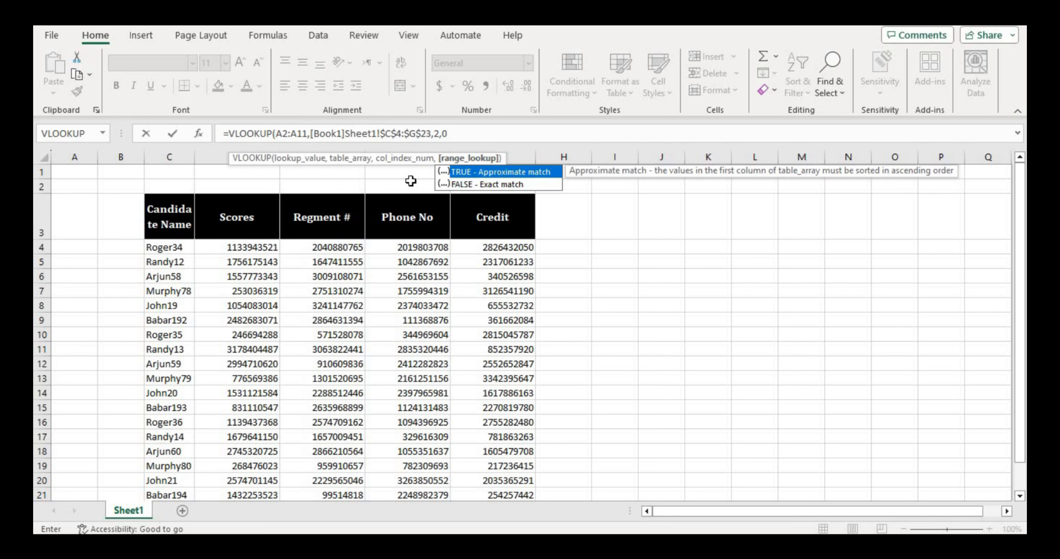
type(")")
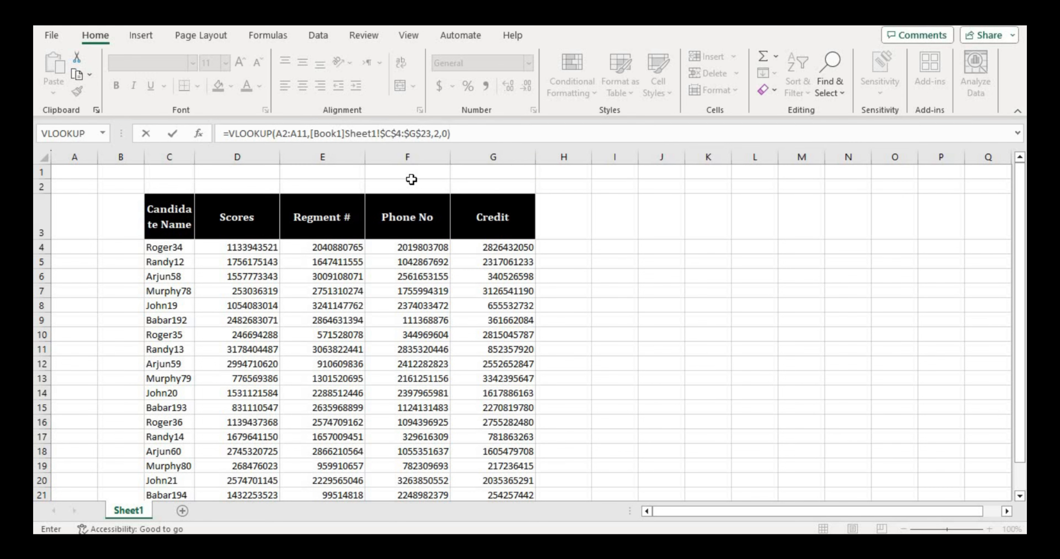
key("Return")
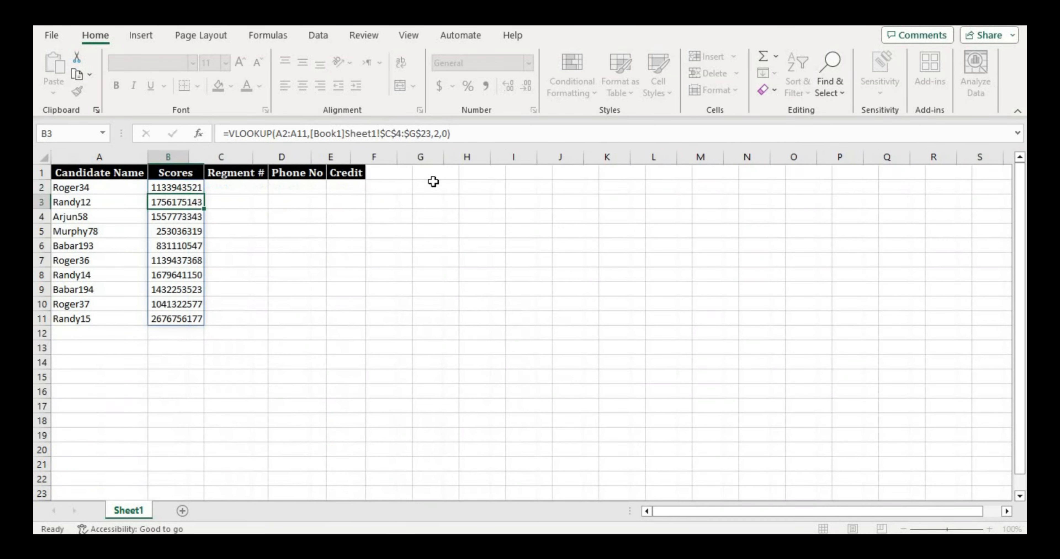
Make the lookup range in the B2 formula absolute as $A$2:$A$11
left_click(194, 184)
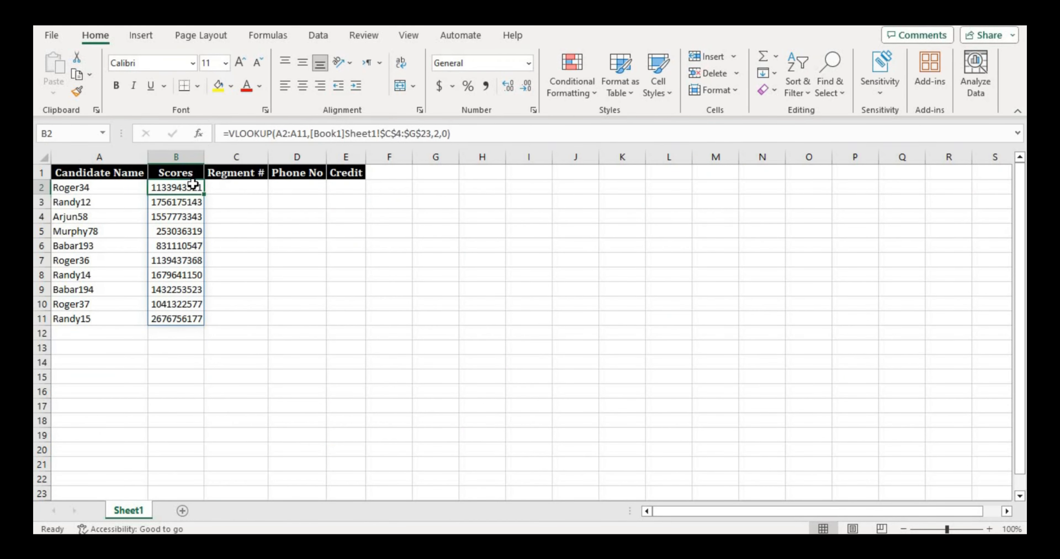
left_click(303, 133)
left_click_drag(304, 133, 290, 135)
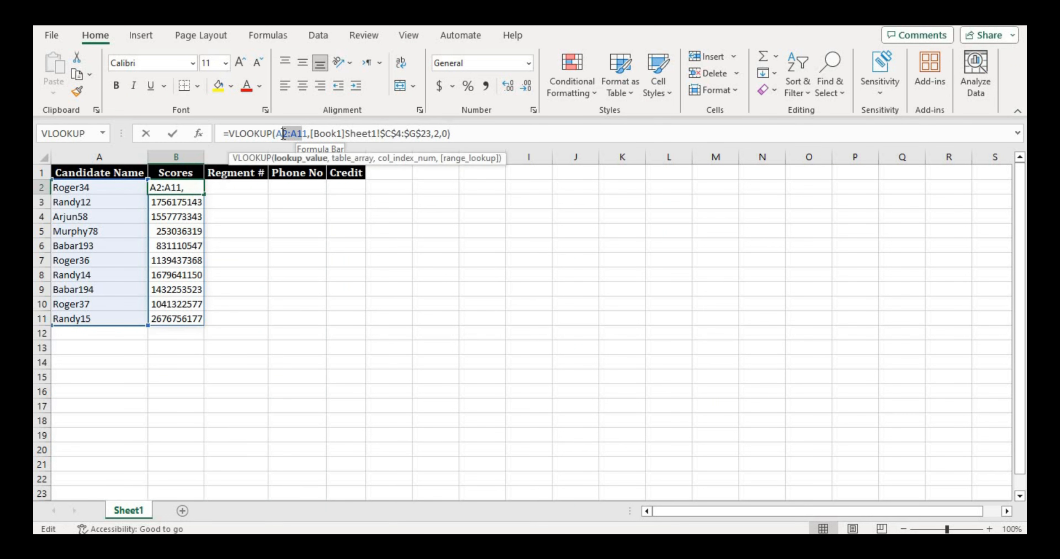
key("F4")
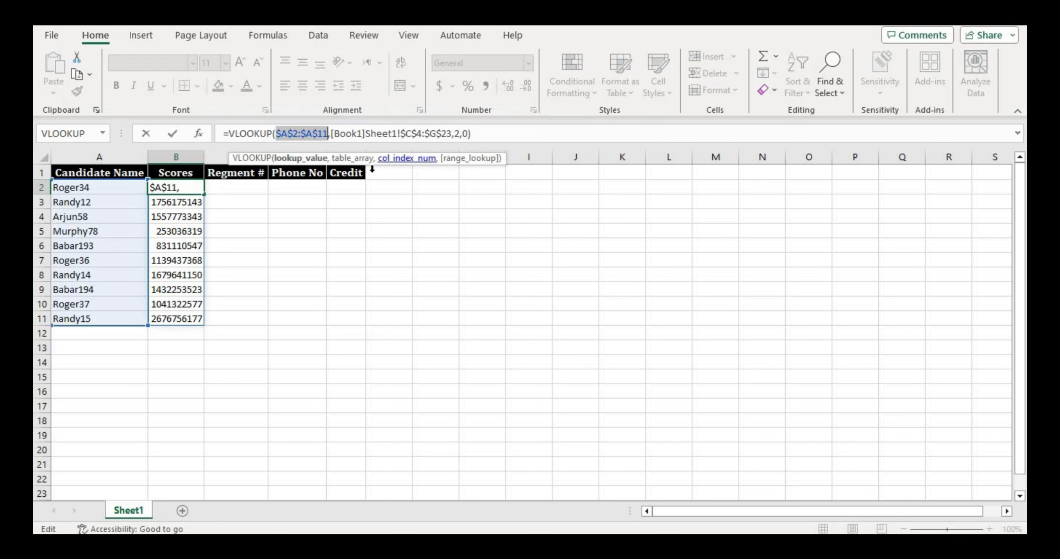
key("Return")
Copy the B2 formula into C2 under Regment # and set its column index to 3
left_click(178, 186)
key("ctrl+c")
left_click(250, 190)
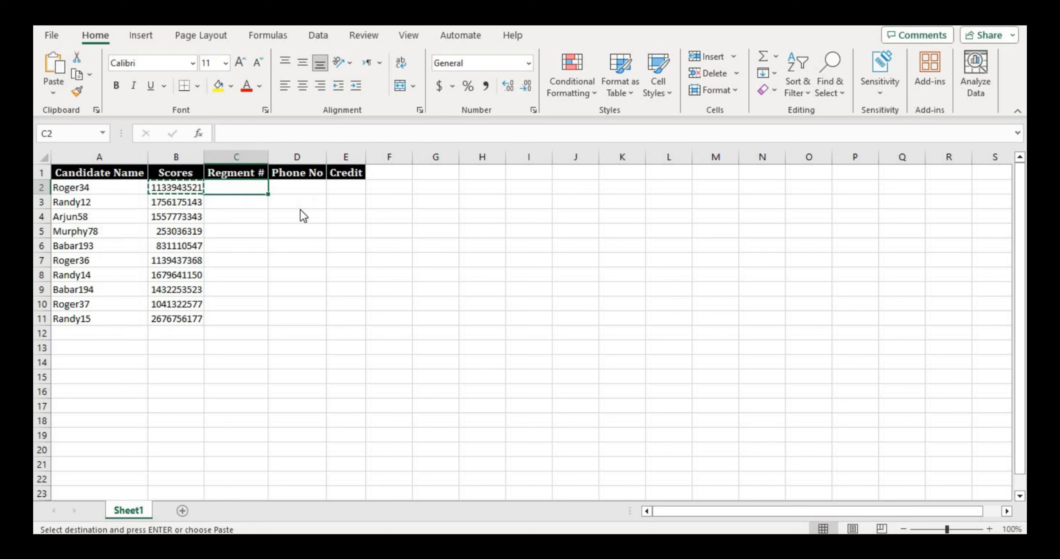
key("ctrl+v")
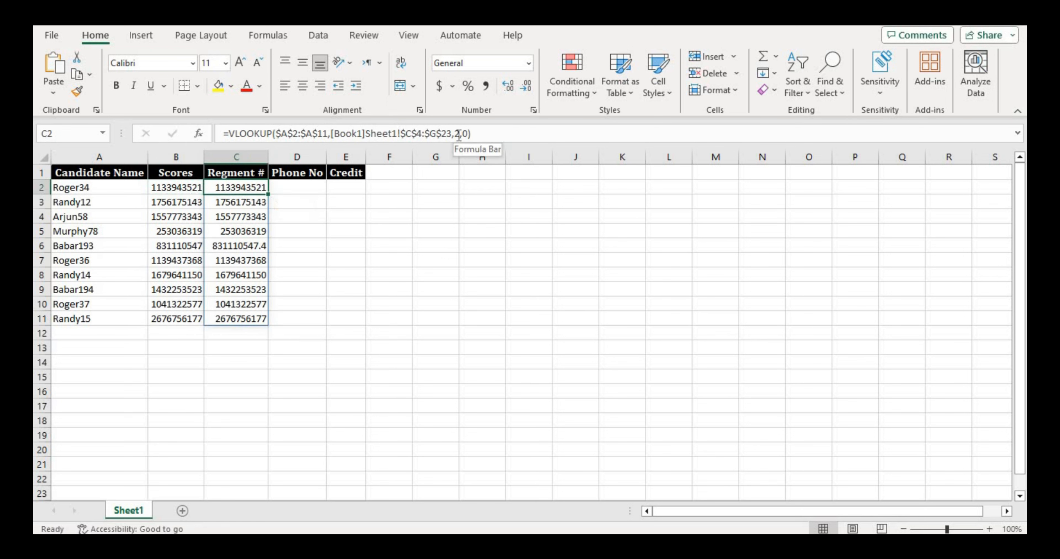
left_click(462, 135)
type("3")
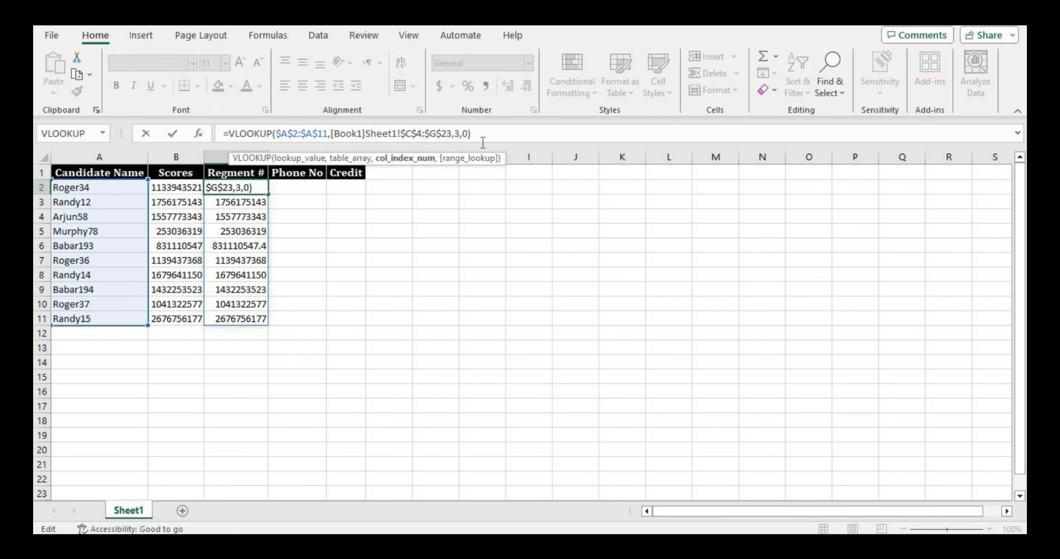
key("Return")
Copy the C2 formula into D2 under Phone No and set its column index to 4
left_click(267, 190)
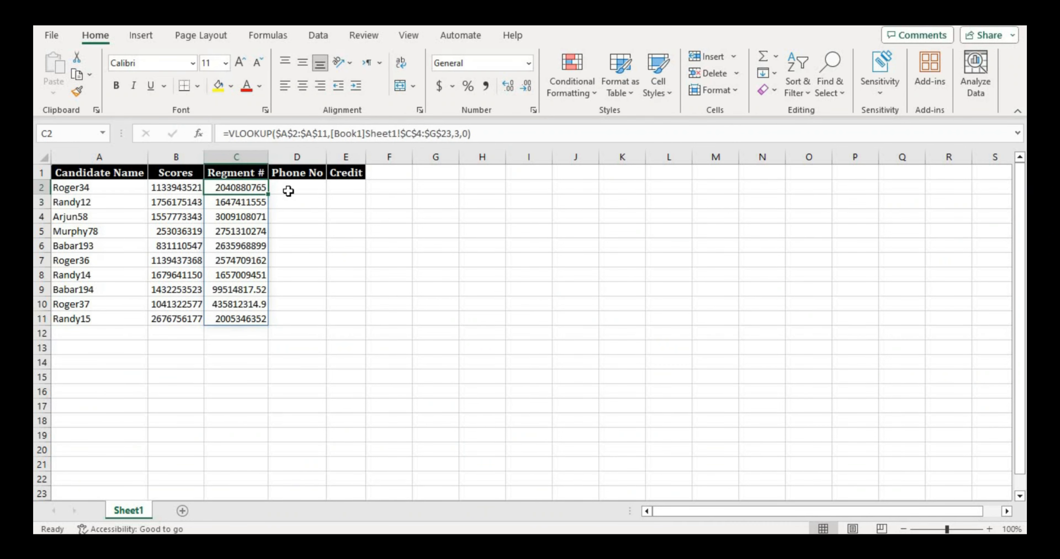
key("ctrl+c")
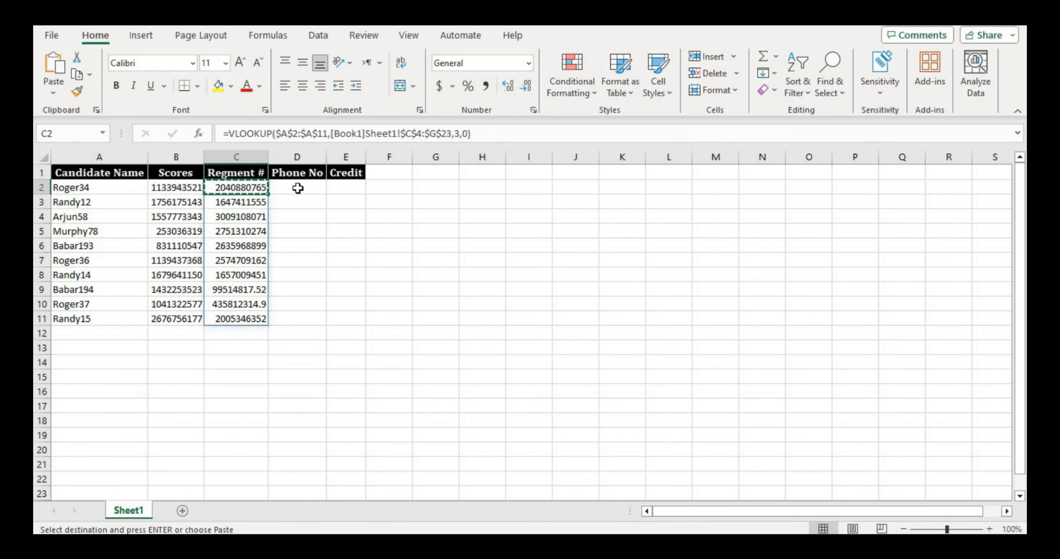
left_click(298, 190)
key("ctrl+v")
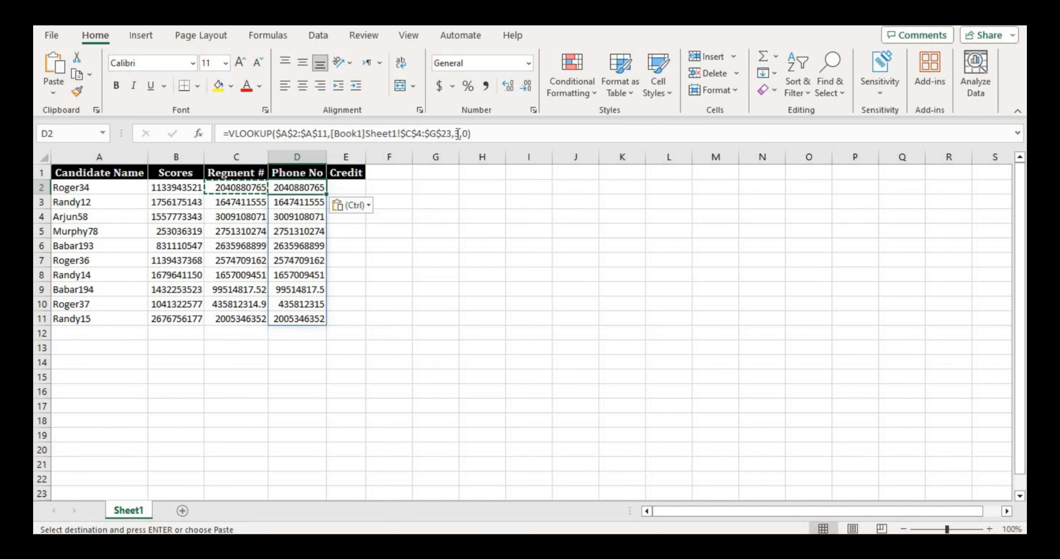
left_click(454, 134)
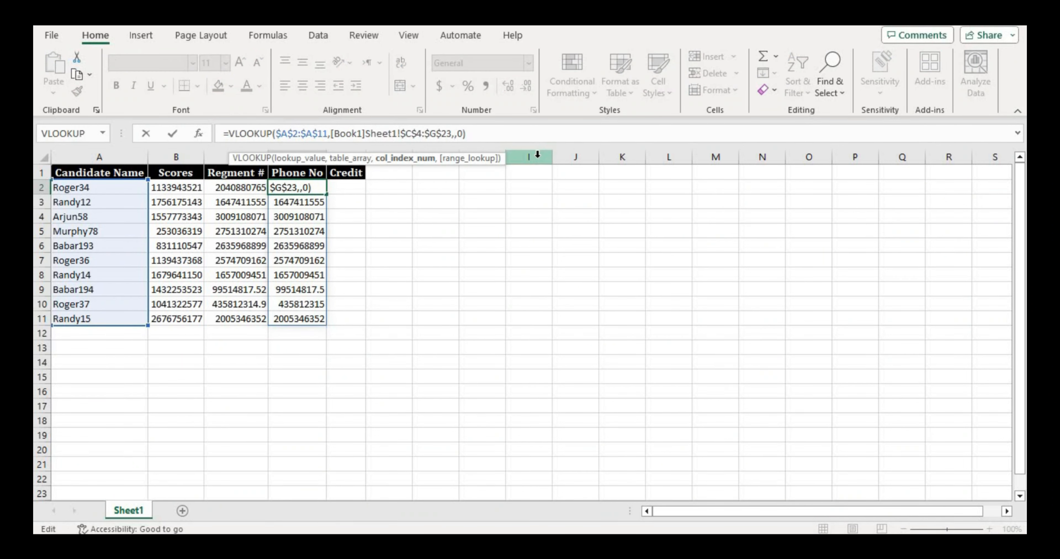
key("Delete")
type("4")
key("Return")
Copy the D2 formula into E2 under Credit and set its column index to 5
left_click(306, 185)
key("ctrl+c")
left_click(346, 188)
key("ctrl+v")
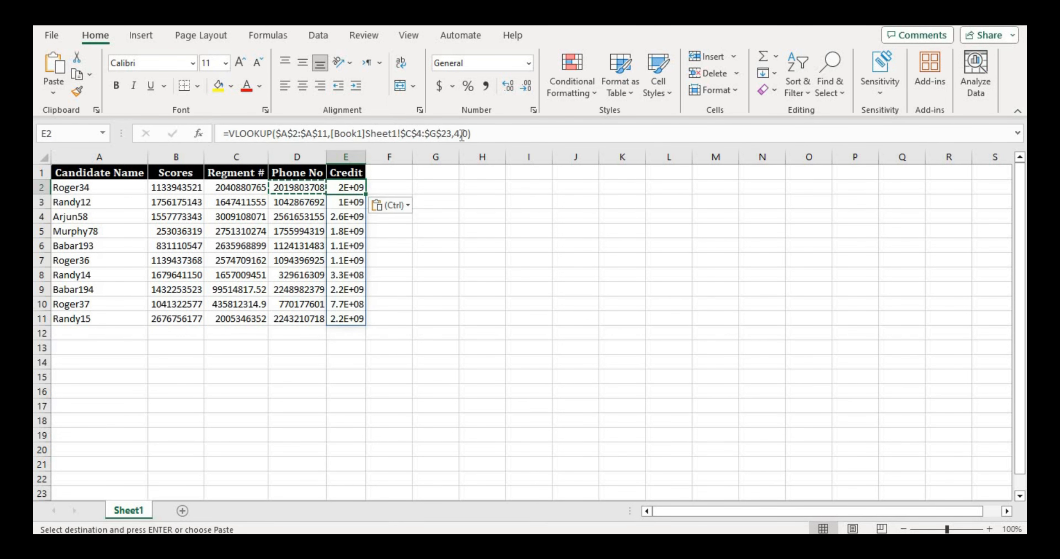
left_click(460, 134)
type("5")
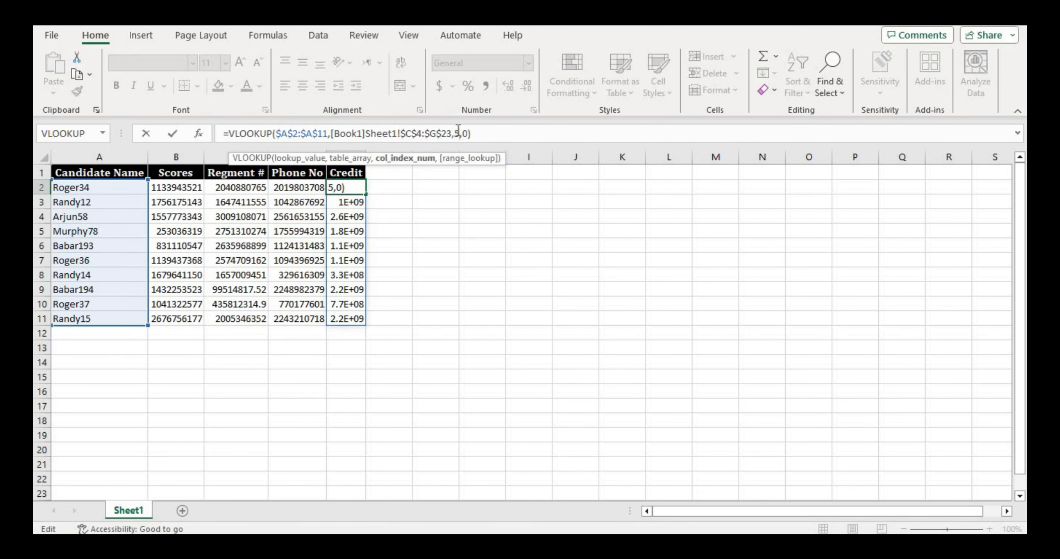
key("Return")
left_click(248, 220)
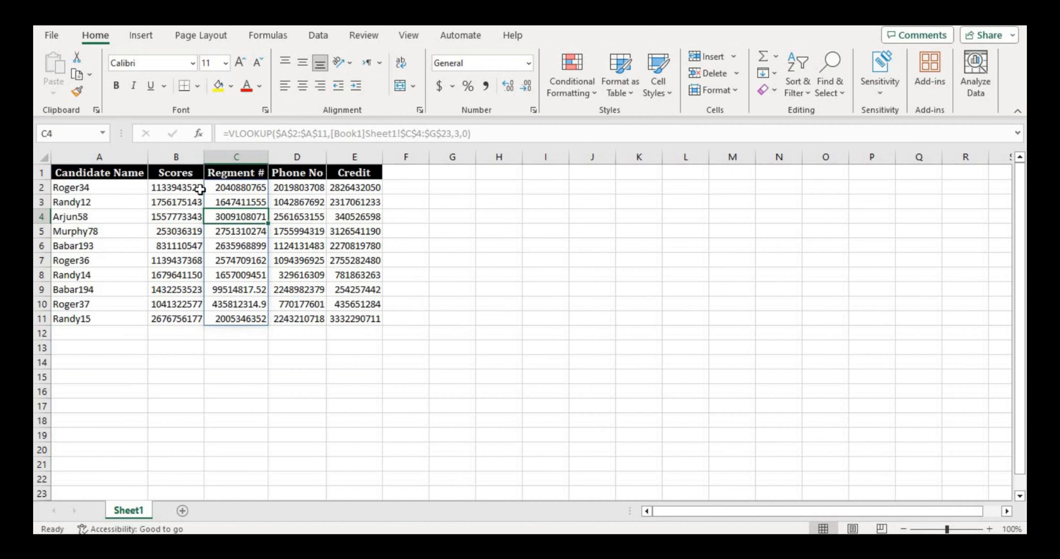
left_click(198, 190)
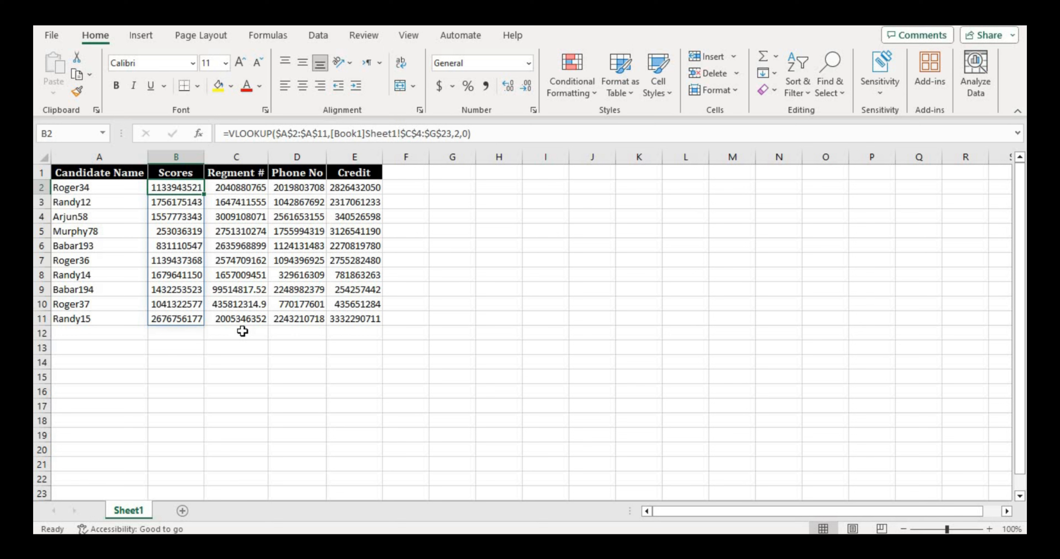
Copy the candidate name and Phone No from A7 and D7 and paste them as values at I7 in the source workbook
left_click(78, 263)
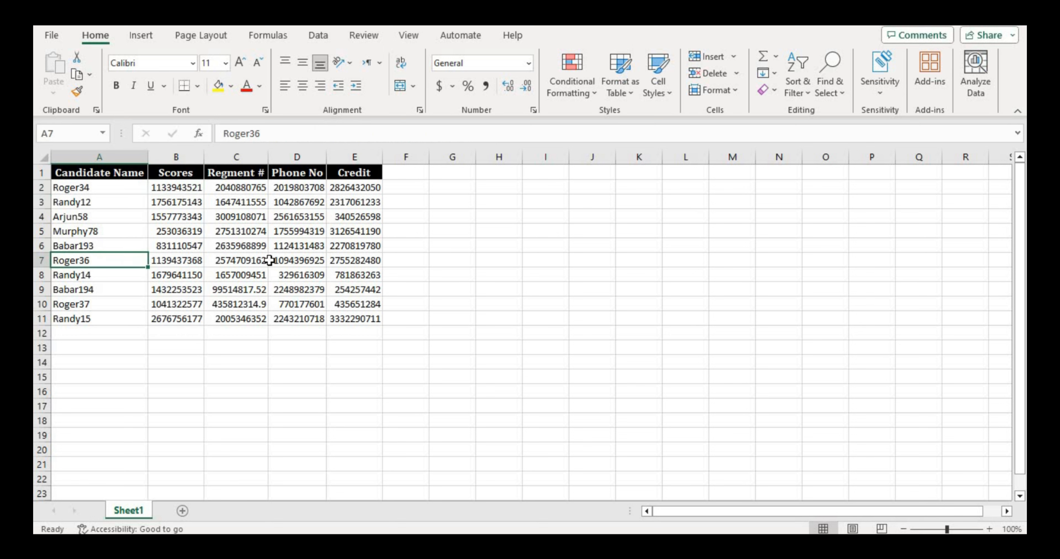
left_click(315, 261)
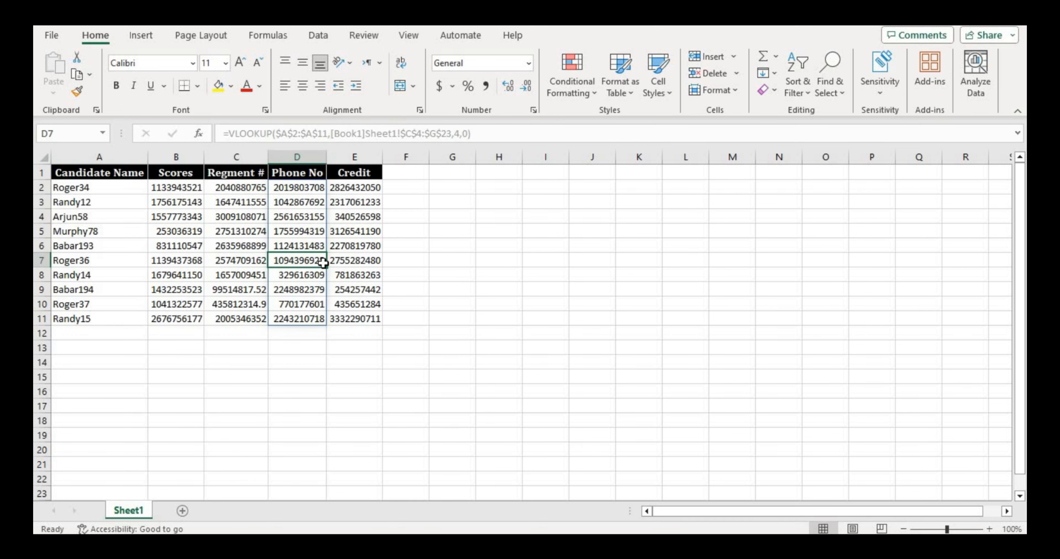
left_click(74, 260)
left_click(296, 260, "ctrl")
key("ctrl+c")
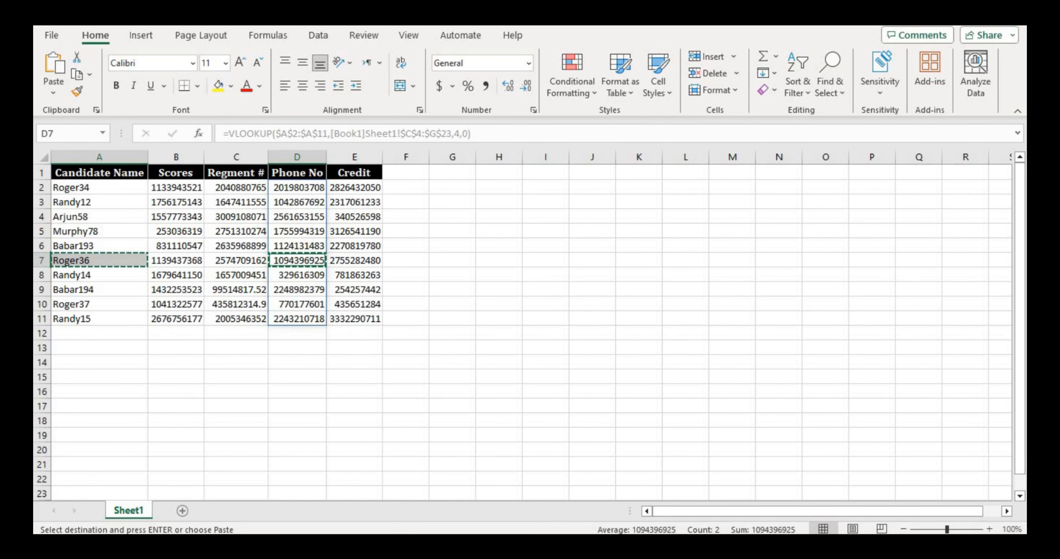
left_click(438, 477)
left_click(636, 290)
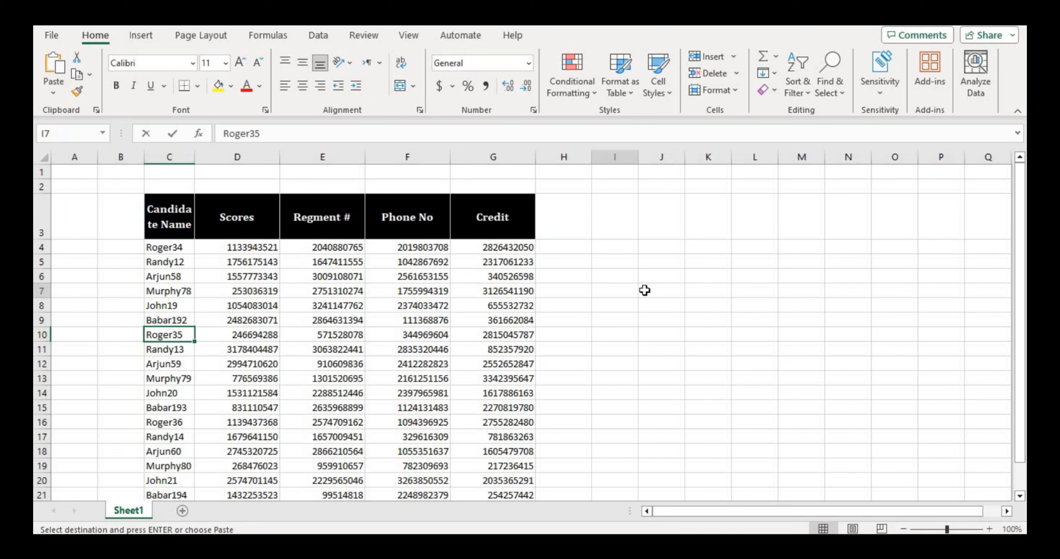
right_click(638, 290)
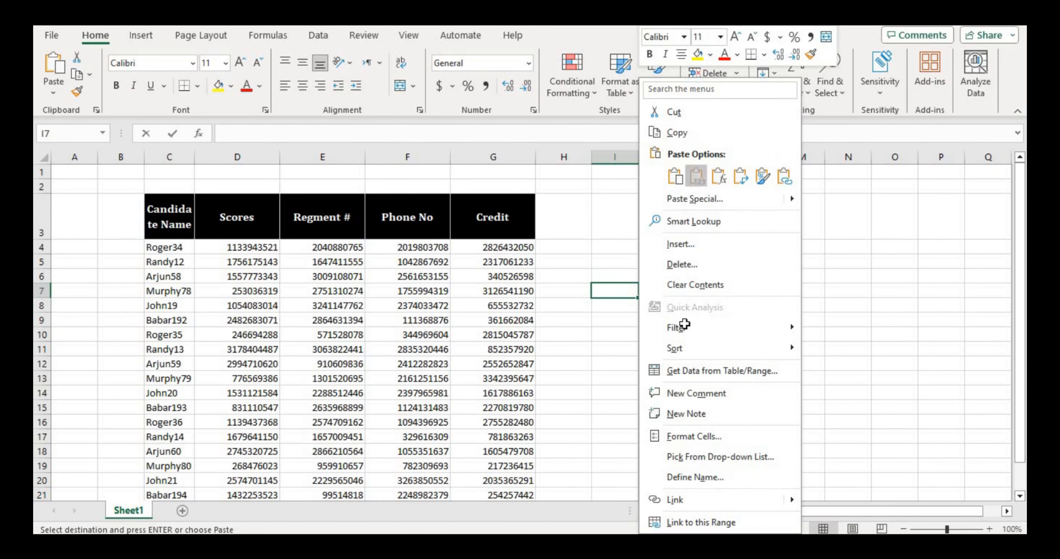
left_click(701, 178)
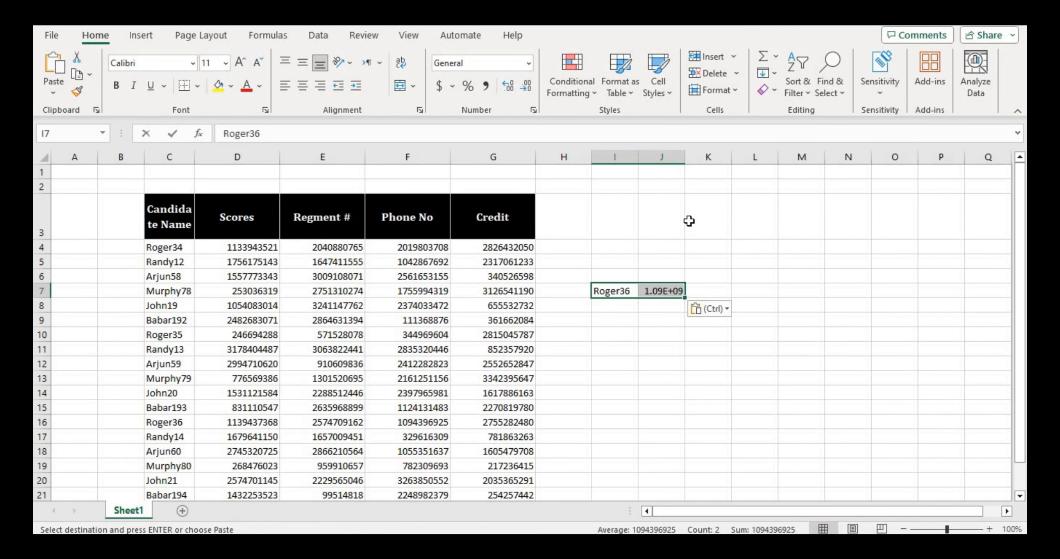
Apply the number format of Credit cell G8 to J7 and autofit column J
left_click(655, 290)
left_click(493, 305)
left_click(77, 91)
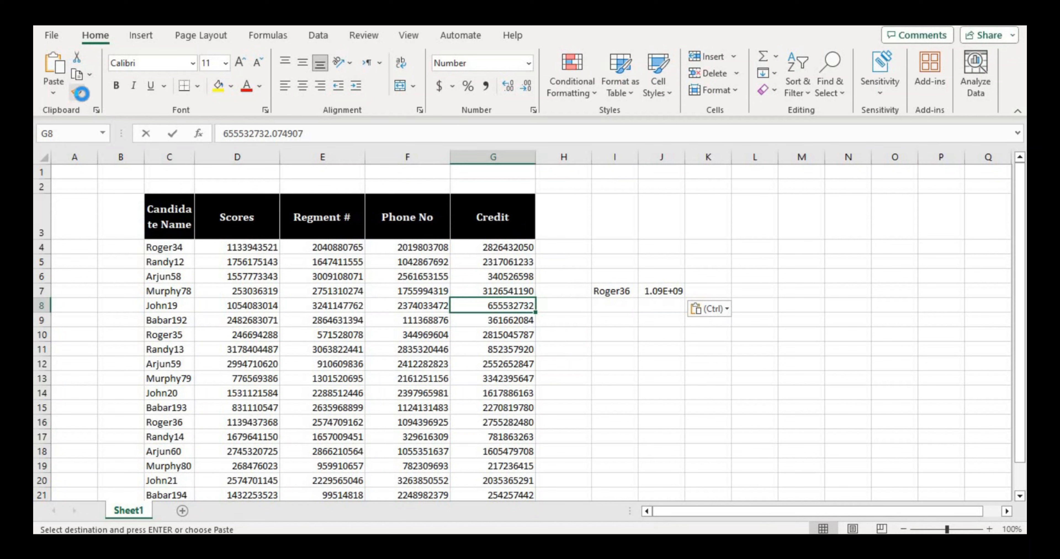
left_click(665, 293)
double_click(684, 157)
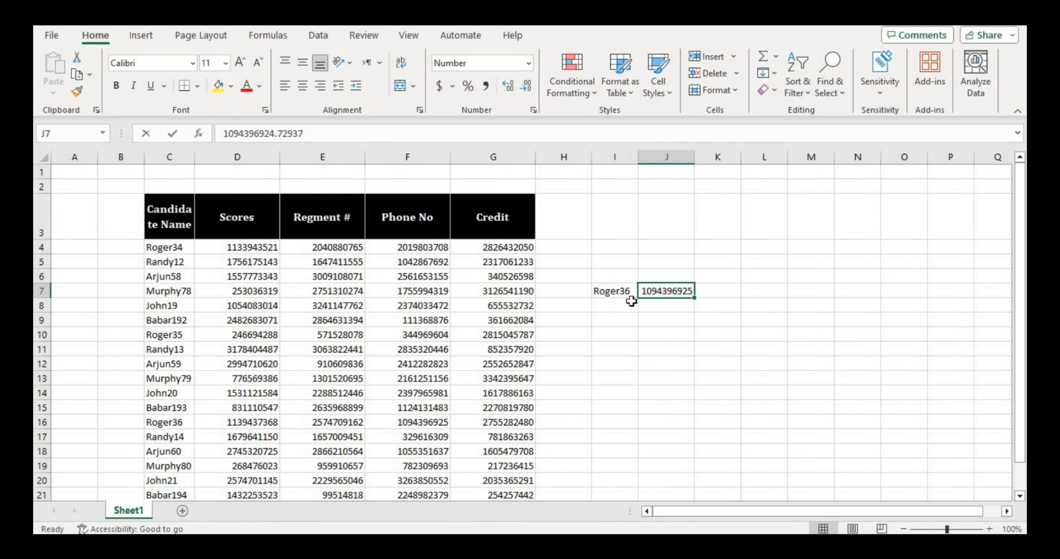
Search the source sheet for the candidate name copied from I7
left_click(617, 292)
key("ctrl+c")
key("ctrl+f")
key("ctrl+v")
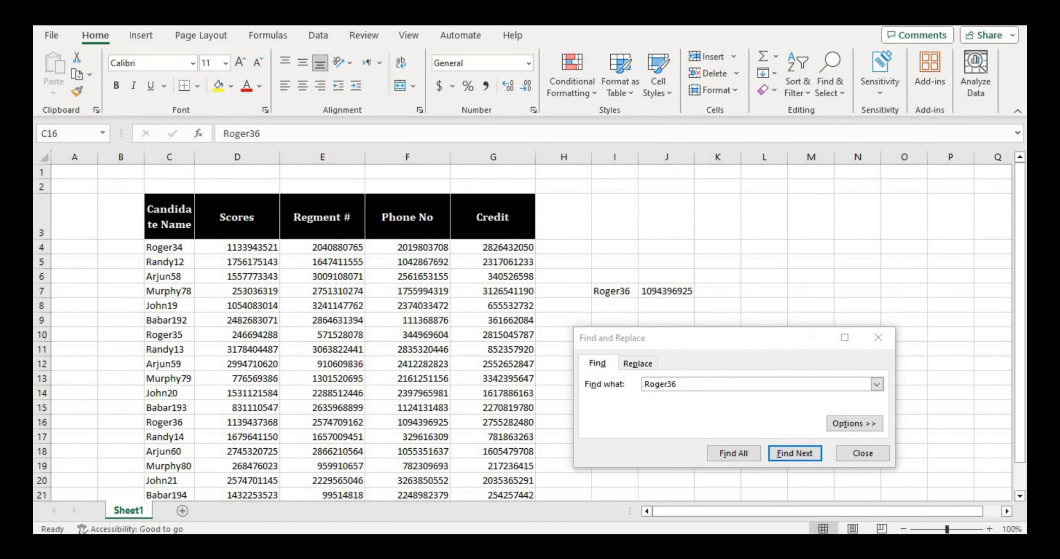
left_click(715, 368)
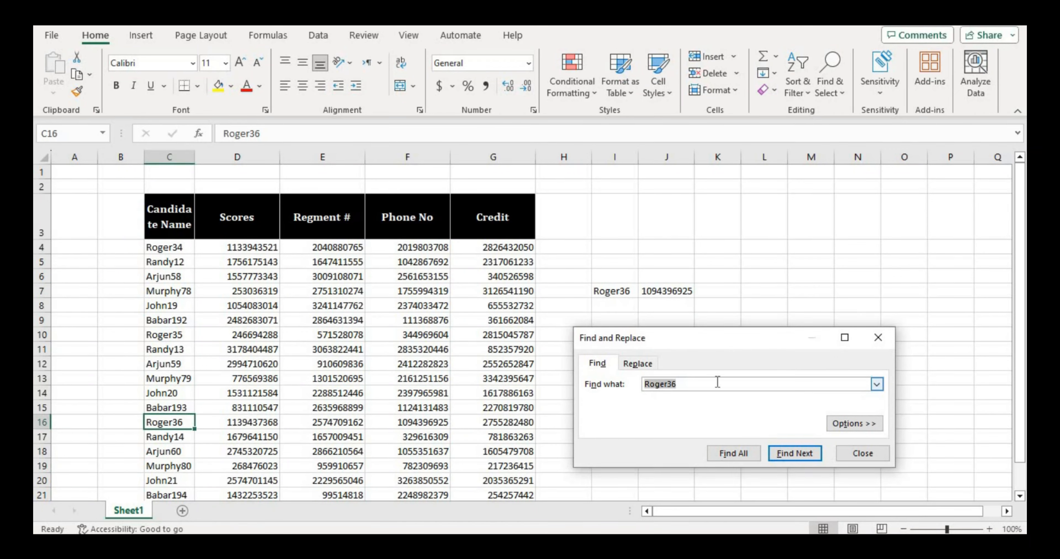
left_click(803, 455)
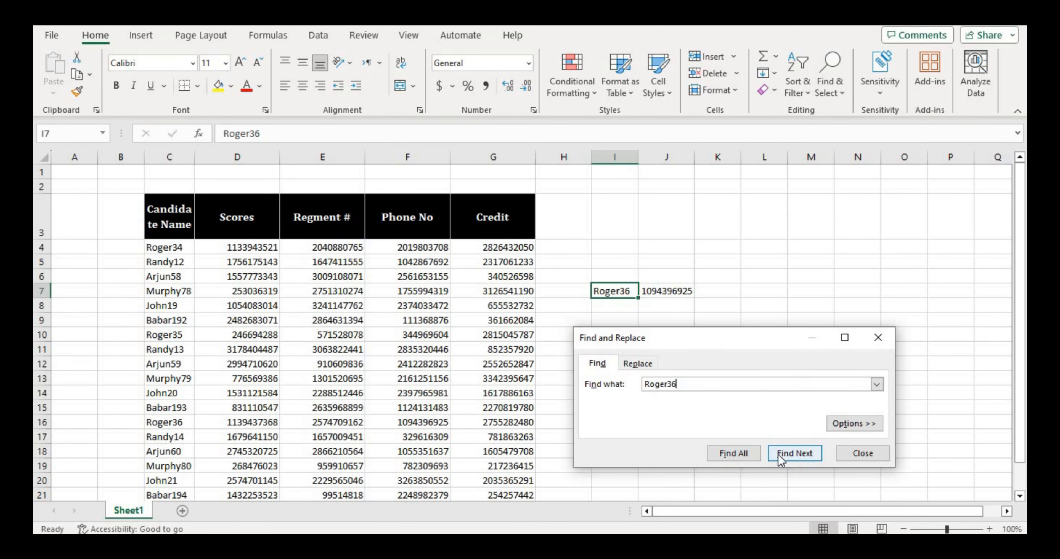
left_click(794, 453)
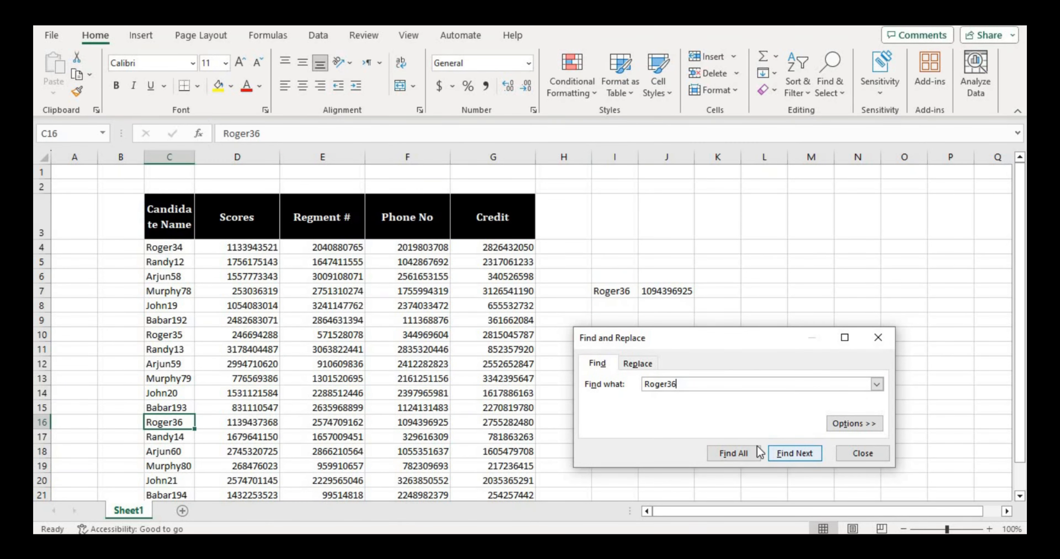
left_click(864, 455)
Compare the Phone No in row 16 of the source table with the pasted value in J7
left_click_drag(169, 420, 360, 426)
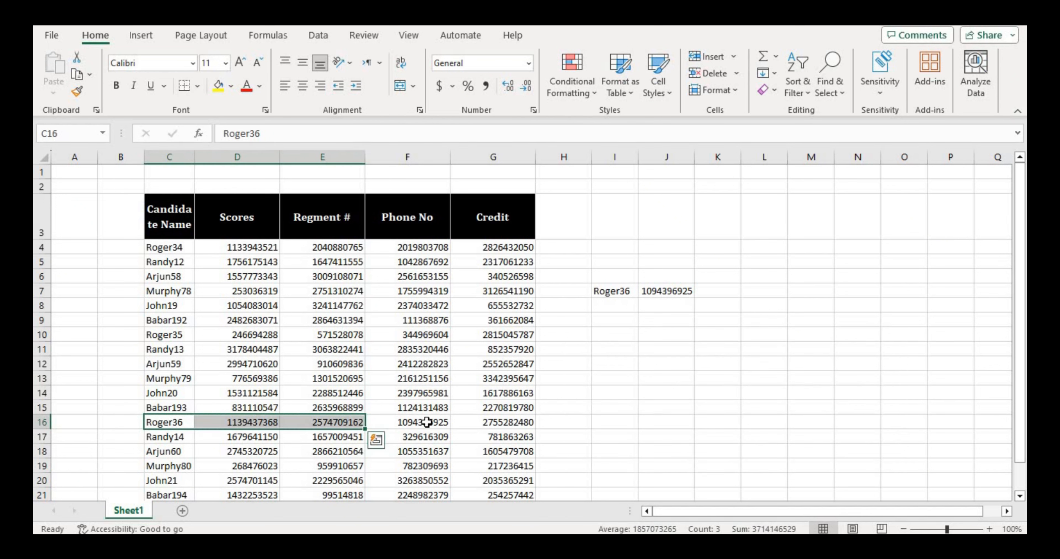
left_click(428, 422)
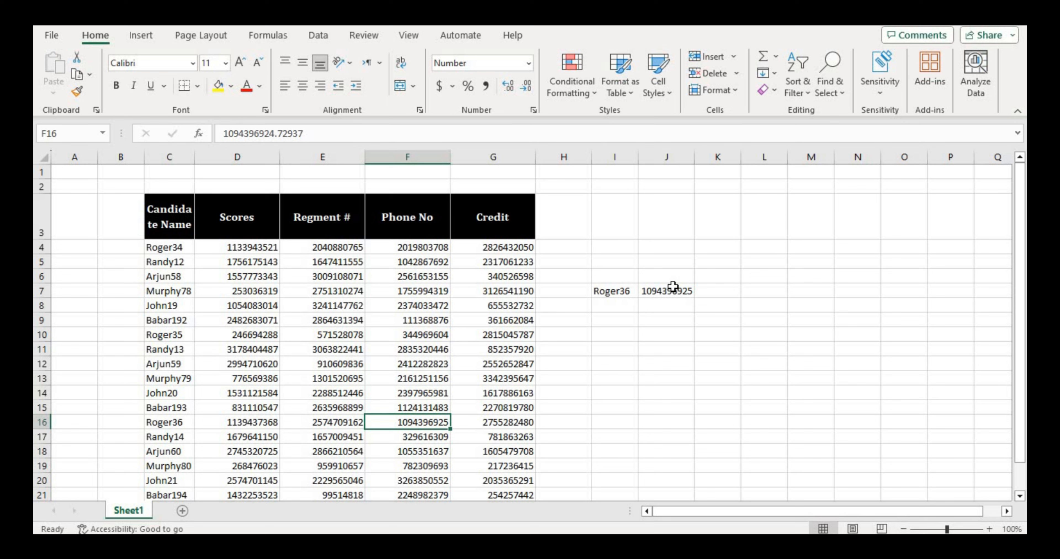
left_click(673, 287)
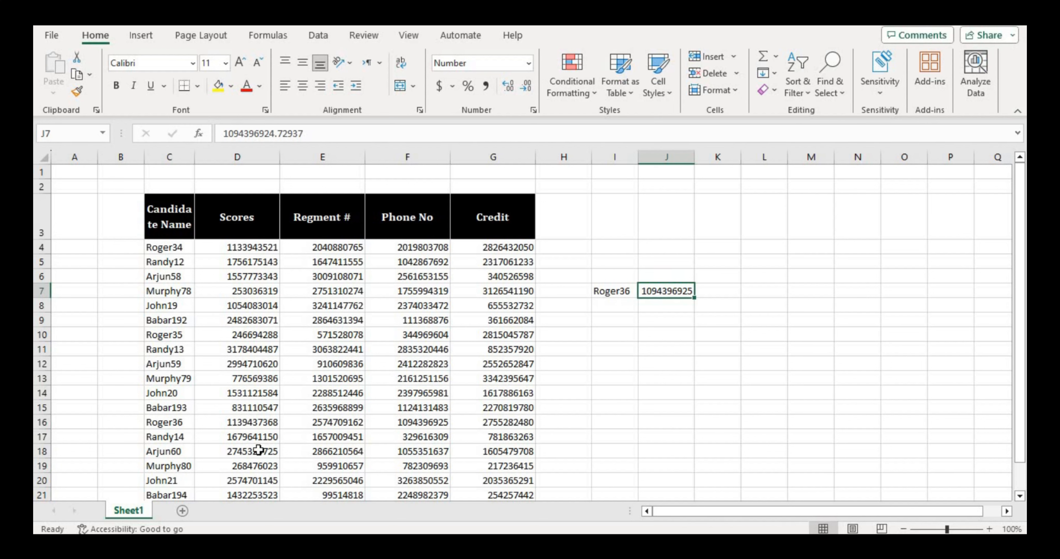
Copy the Regment # value in E16 and switch to the workbook with the VLOOKUP table
left_click(359, 423)
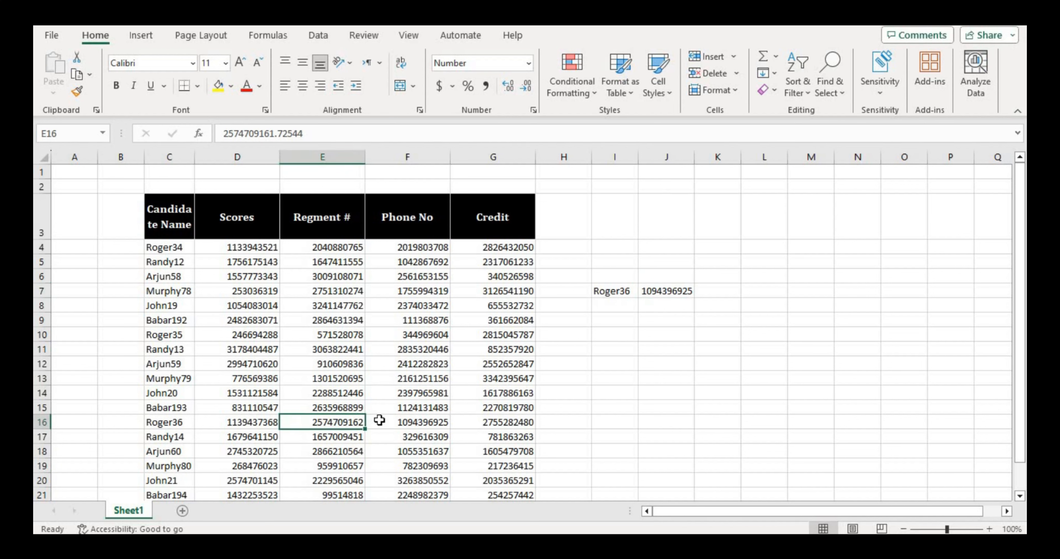
key("ctrl+c")
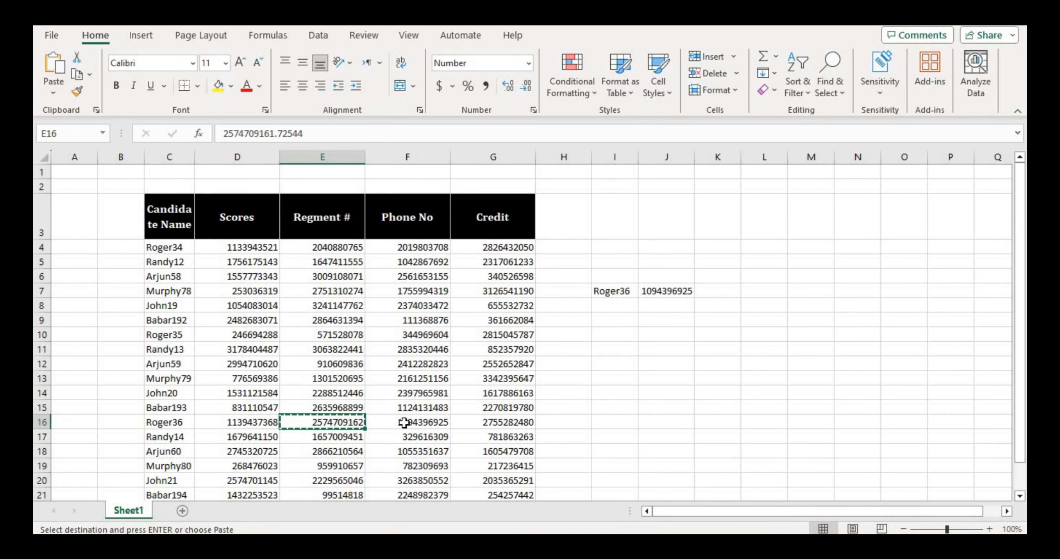
mouse_move(463, 542)
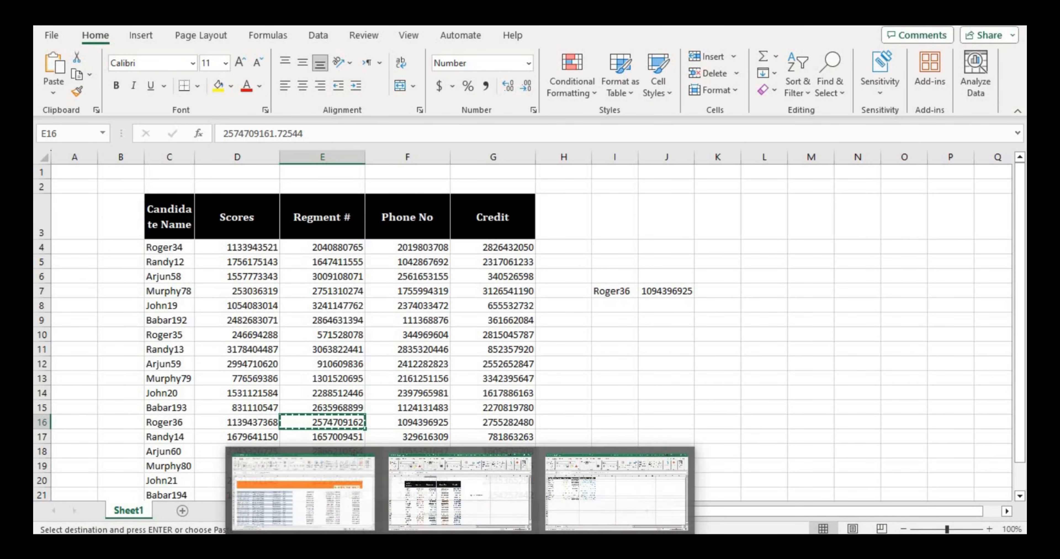
left_click(614, 494)
left_click(348, 407)
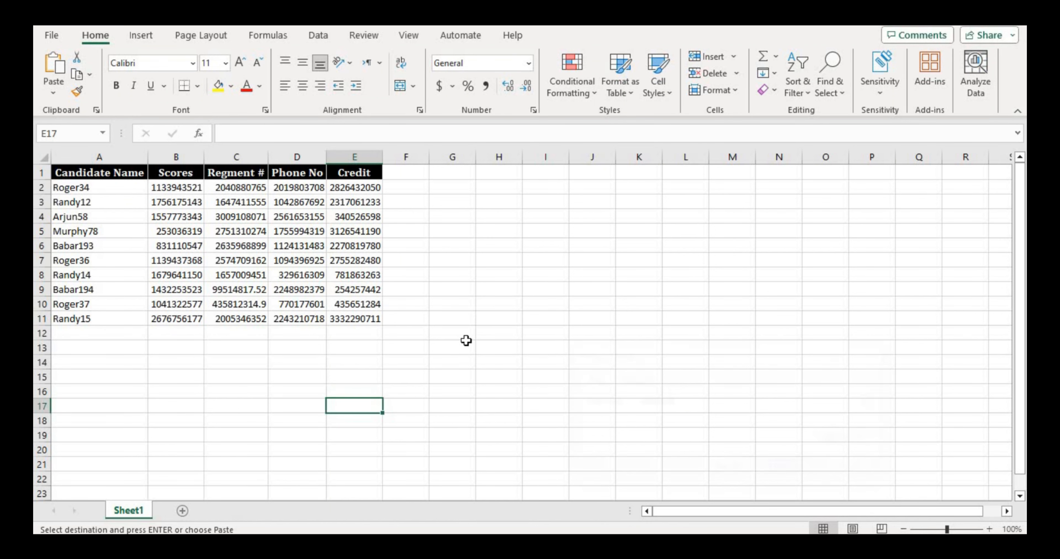
key("ctrl+f")
key("ctrl+v")
left_click_drag(702, 405, 639, 402)
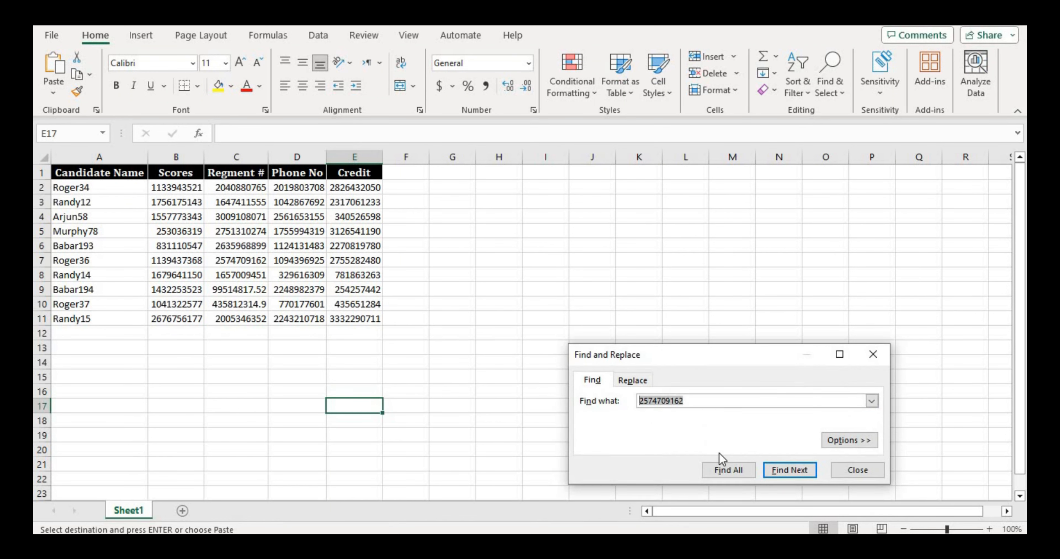
key("BackSpace")
left_click(868, 473)
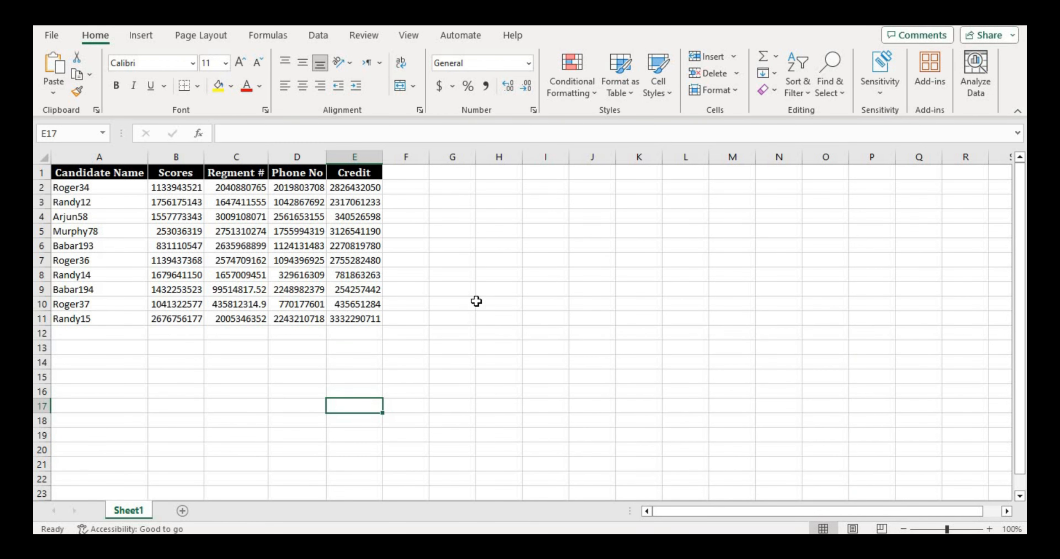
Paste the copied Regment # value into H10 and into G7 beside the VLOOKUP table
left_click(494, 304)
key("ctrl+v")
right_click(500, 304)
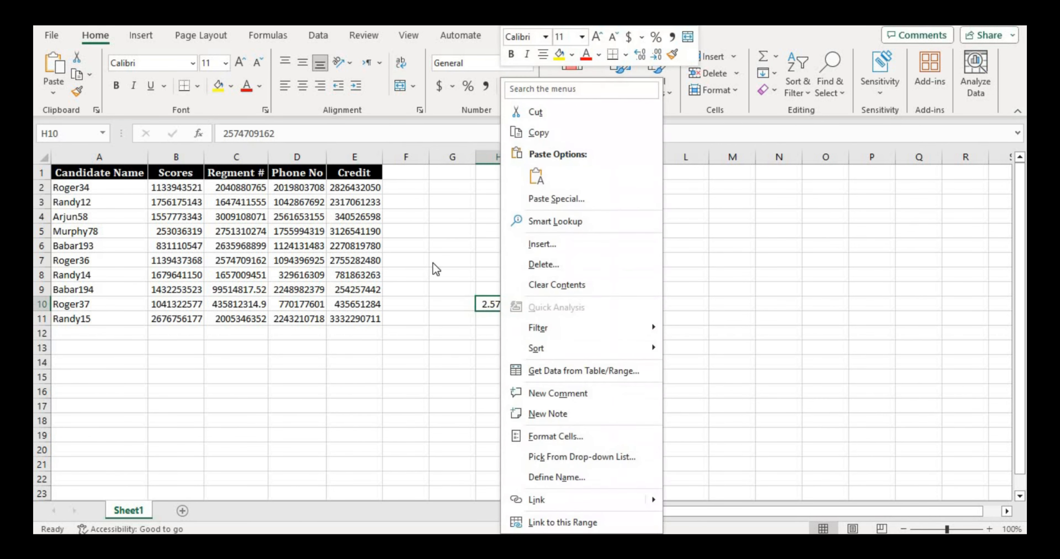
left_click(453, 261)
right_click(453, 262)
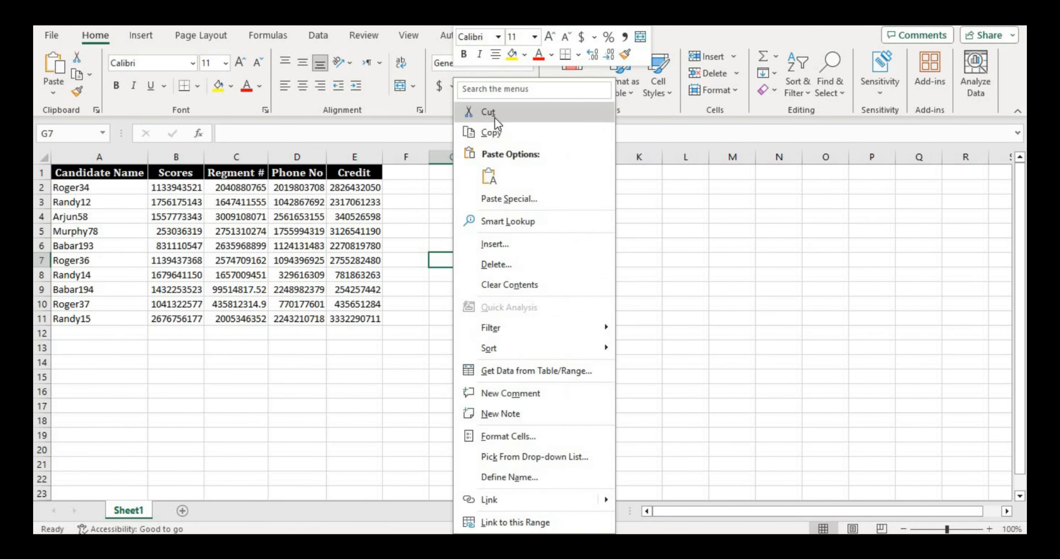
left_click(488, 177)
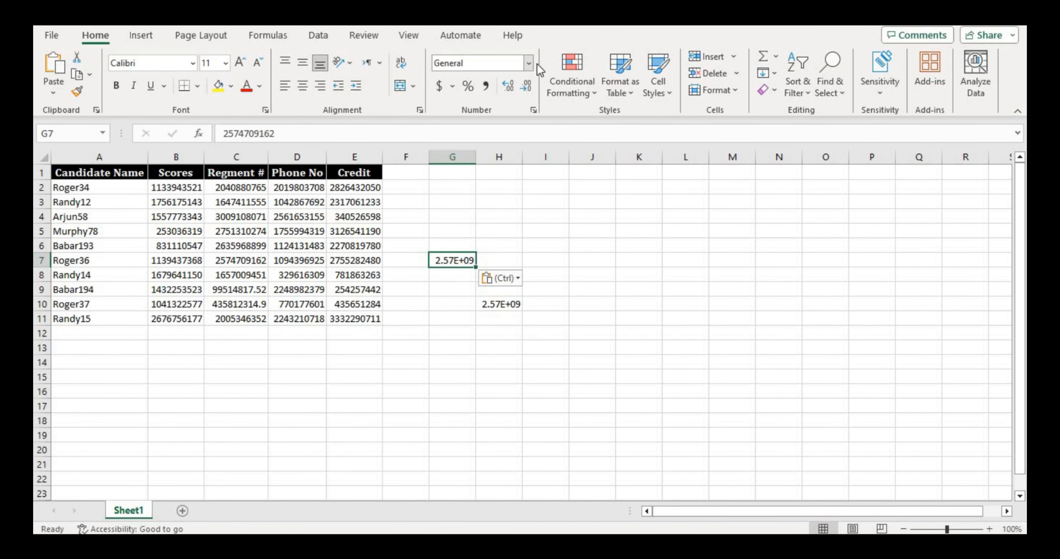
Format G7 as Number without decimal places
left_click(528, 63)
left_click(500, 125)
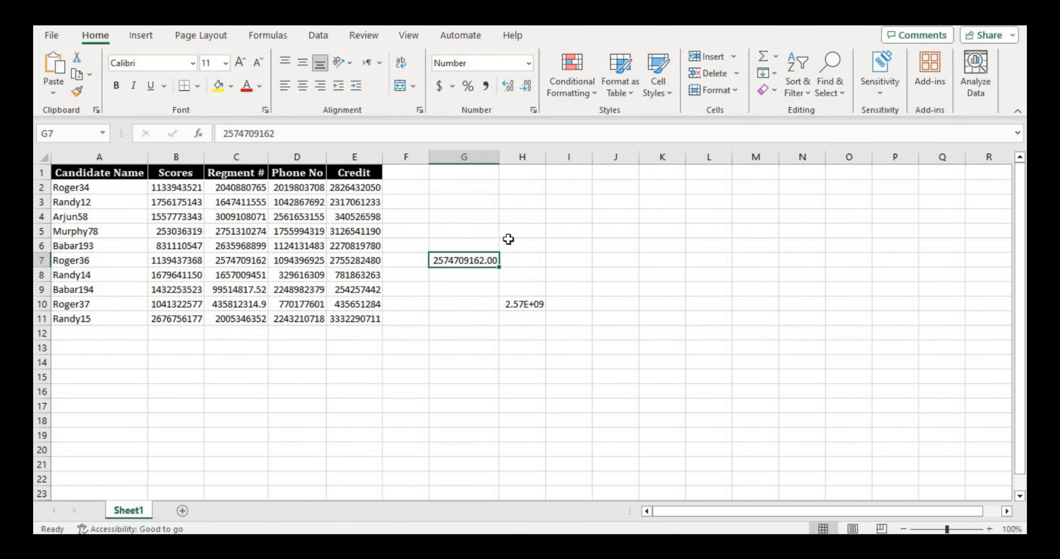
double_click(526, 86)
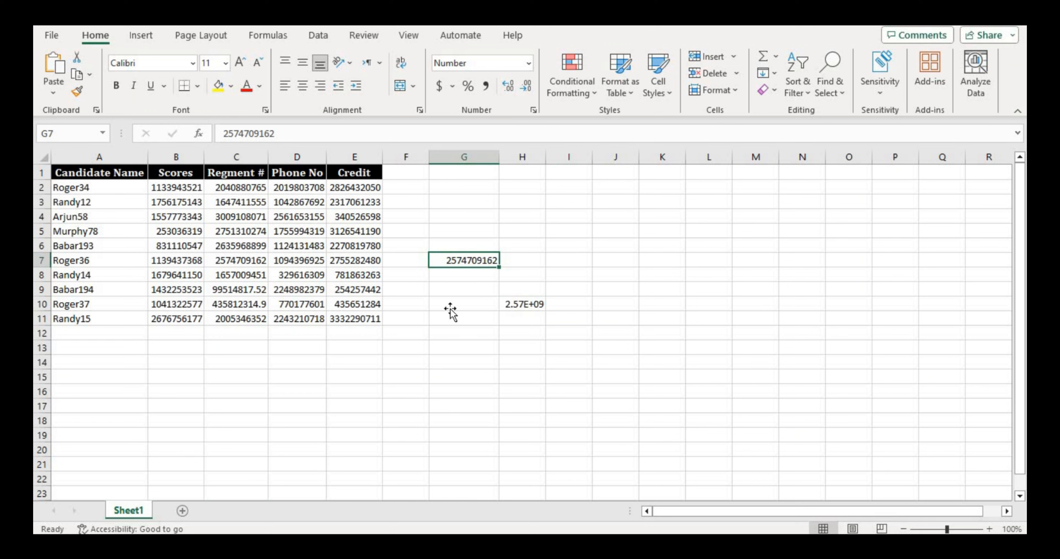
left_click(451, 318)
Compare the Regment # in row 7 with the value in G7 and review the lookup results in B2:E11
left_click_drag(87, 262, 222, 261)
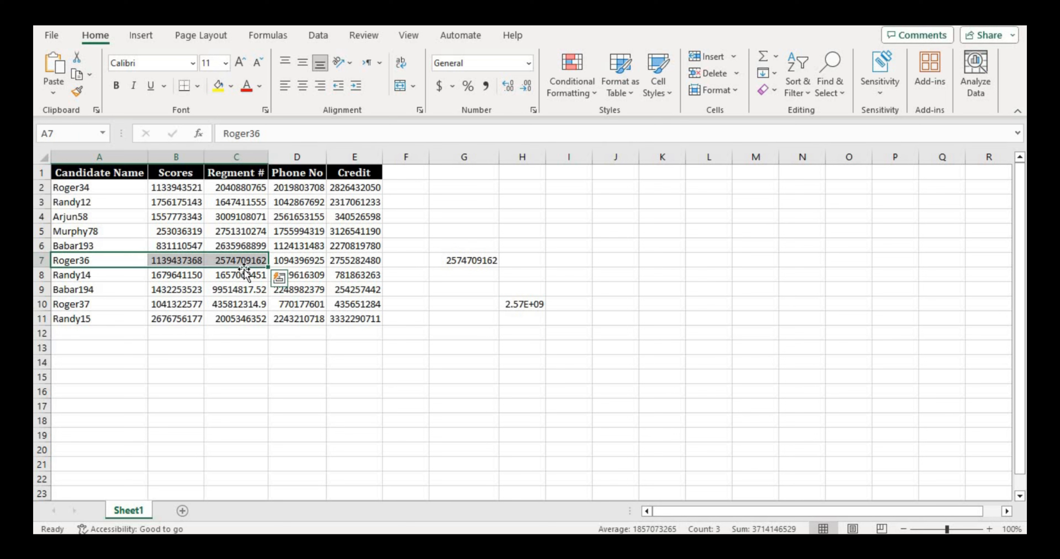
left_click(472, 262)
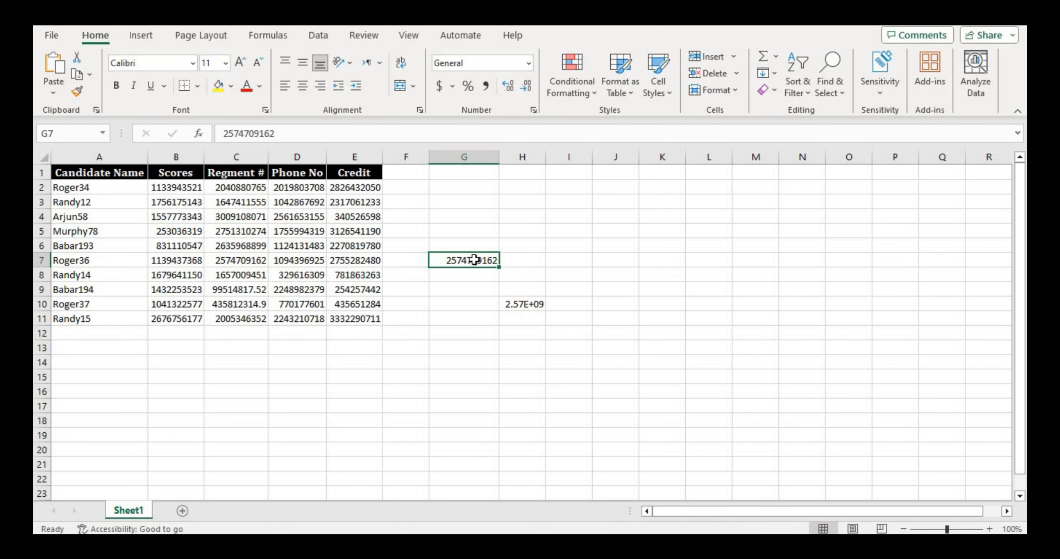
left_click(317, 260)
left_click_drag(173, 192, 372, 319)
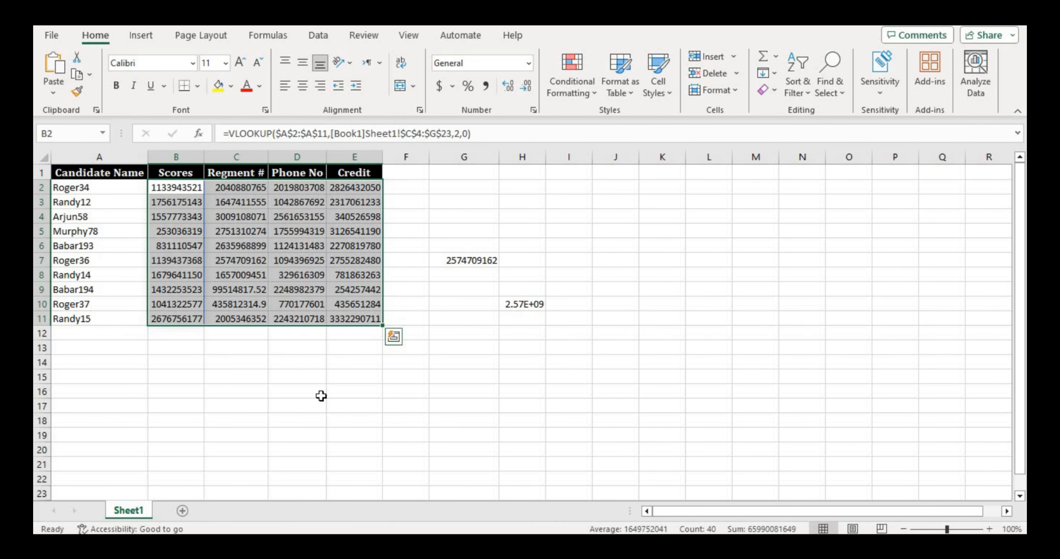
left_click(322, 396)
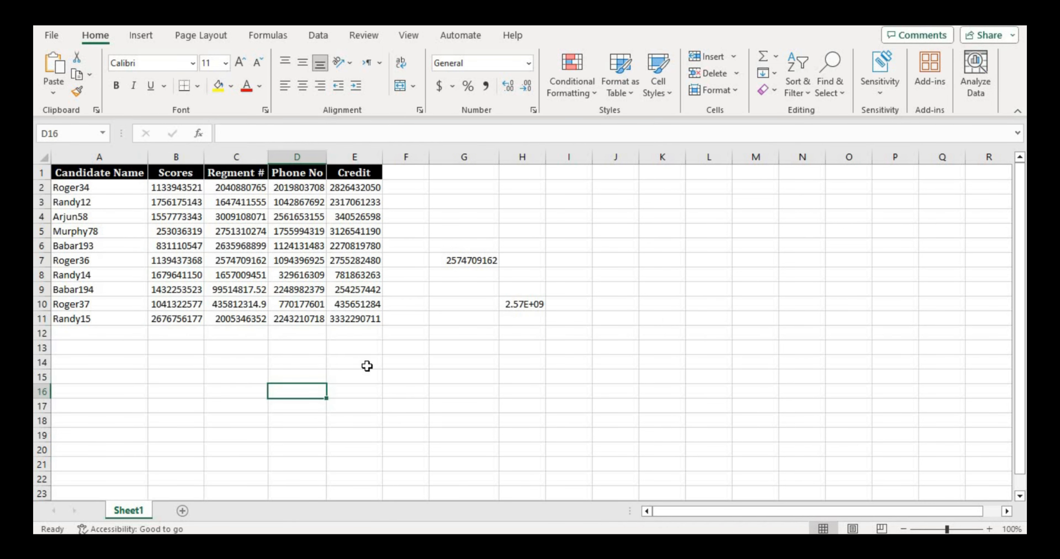